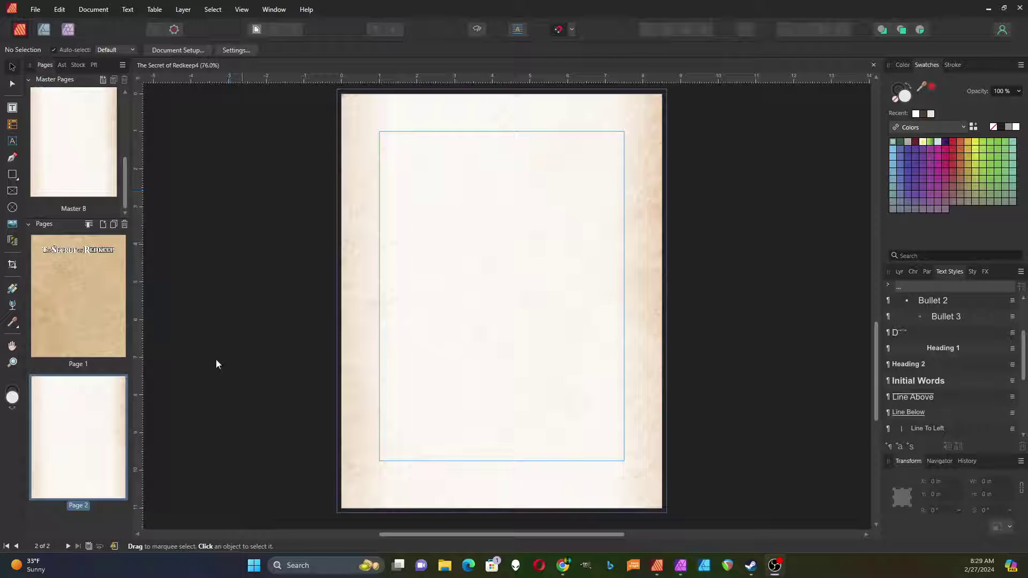
Step: Fit the blank page 2 of The Secret of Redkeep in the workspace
double_click(58, 418)
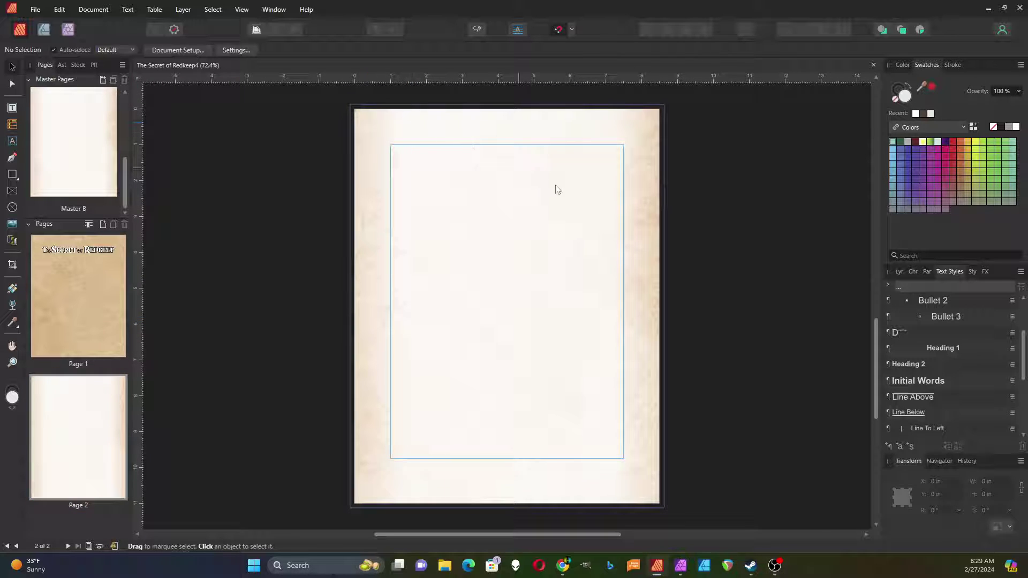
Step: Draw a two-column text frame, 6.5 × 8.75 in, across page 2's margin area
left_click(12, 108)
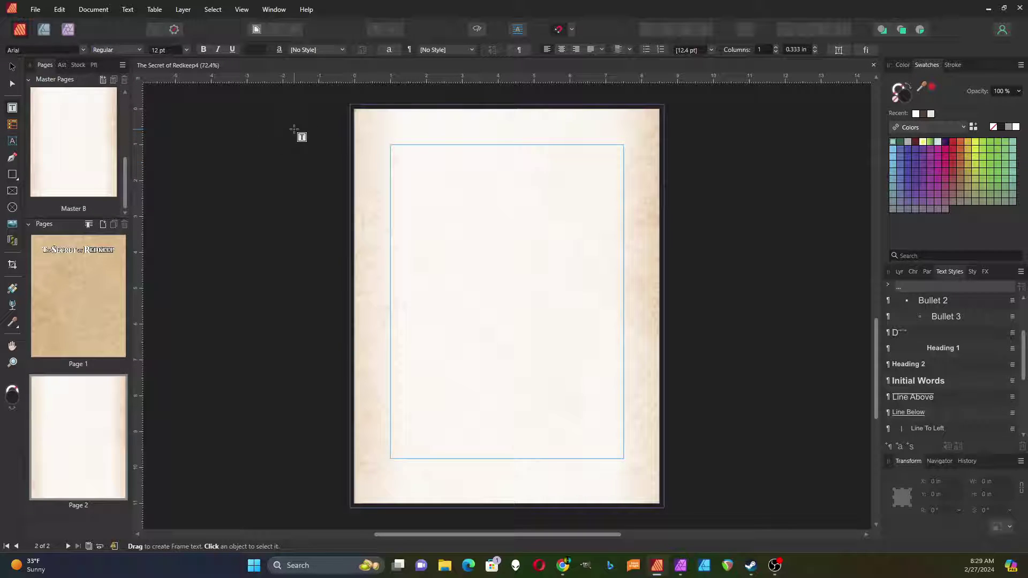
left_click(775, 46)
left_click_drag(390, 145, 624, 458)
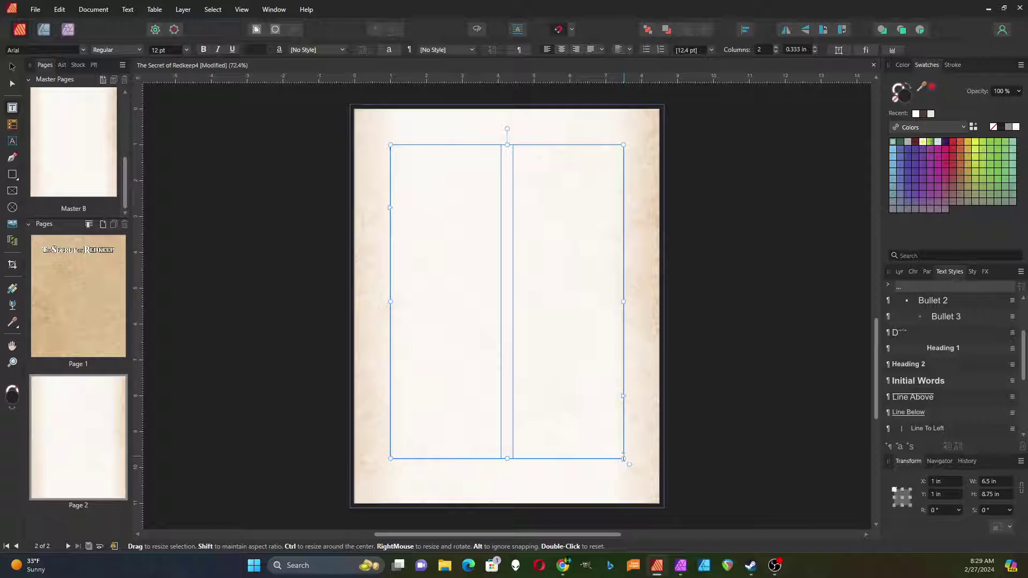
left_click(12, 67)
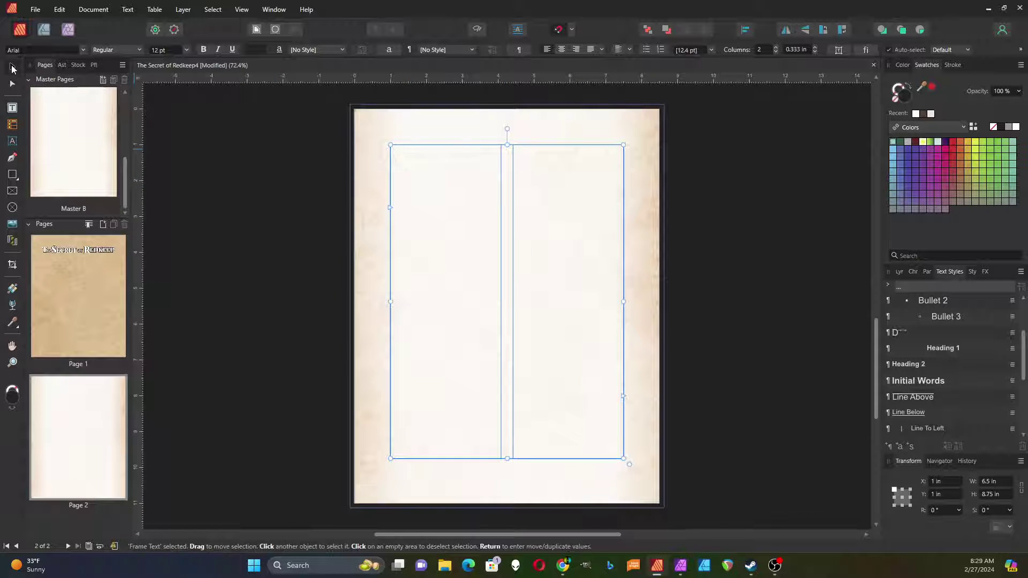
Step: Type Heading 1 through Heading 4 on separate lines in the new frame
double_click(413, 159)
type("Head")
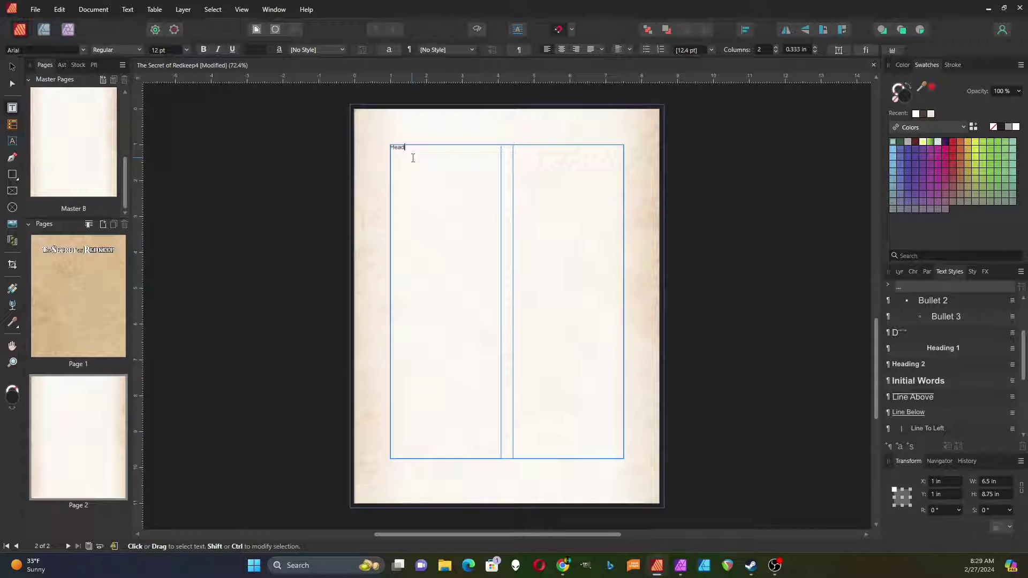
type("ing 1 Heading 2")
key("Return")
type("Heading 3 Heading")
Step: Apply the Heading 1 text style to the first line
left_click(419, 146)
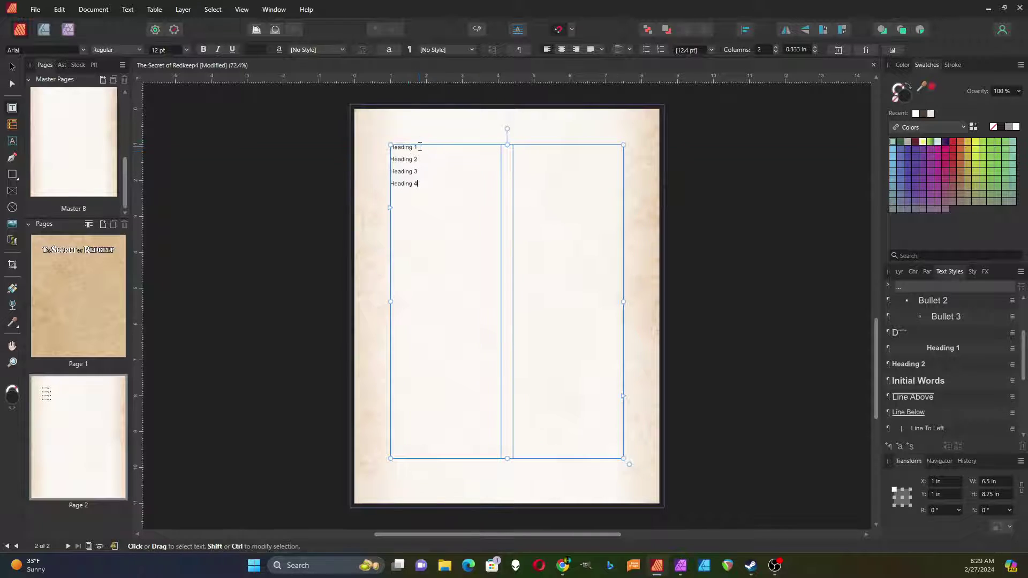
left_click(899, 272)
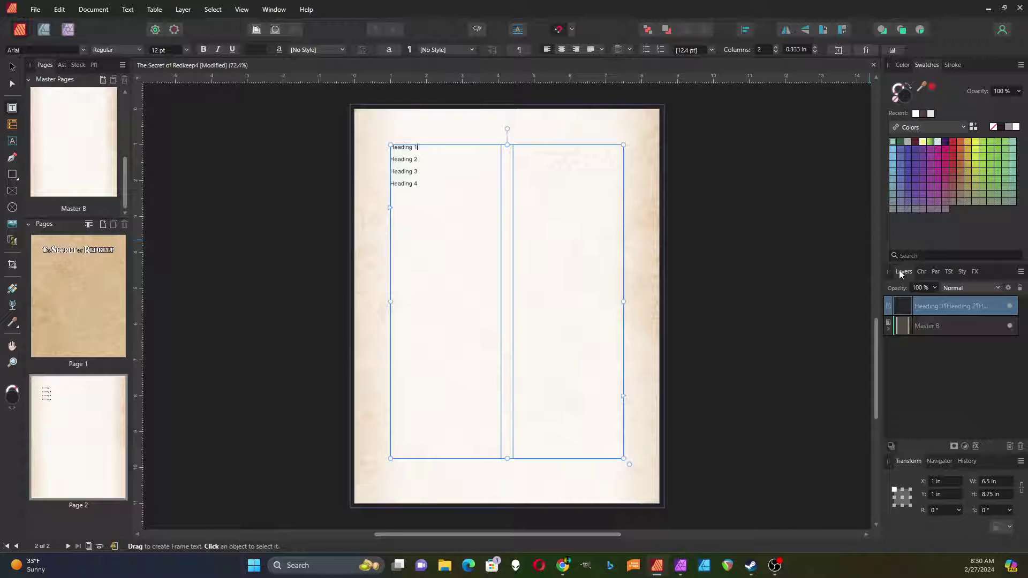
left_click(948, 271)
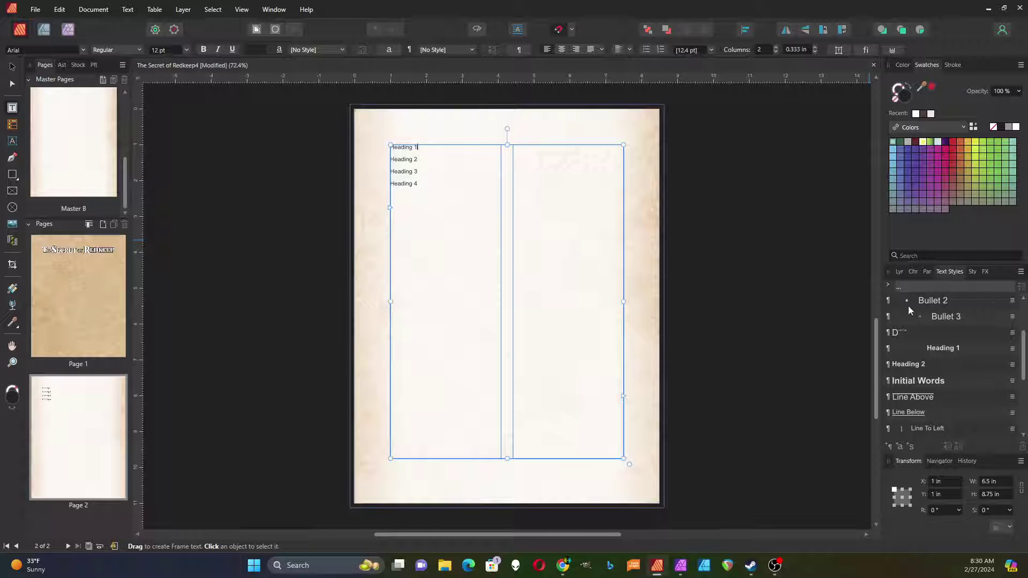
scroll(979, 336, "up", 1)
scroll(978, 335, "down", 1)
left_click(941, 349)
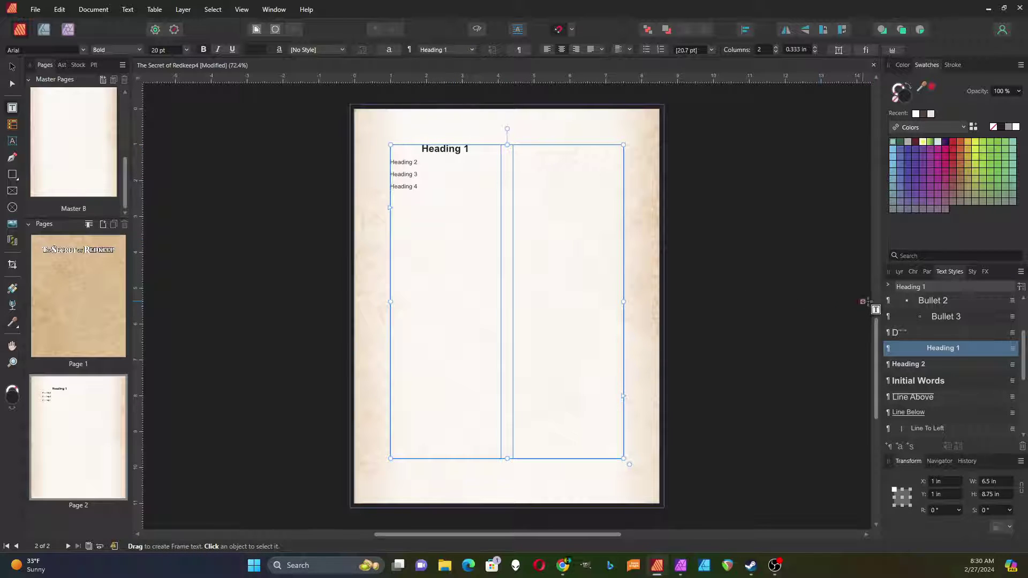
Step: Change the Heading 1 style's font to Book Antiqua at 24 pt
double_click(930, 347)
left_click_drag(524, 67, 762, 89)
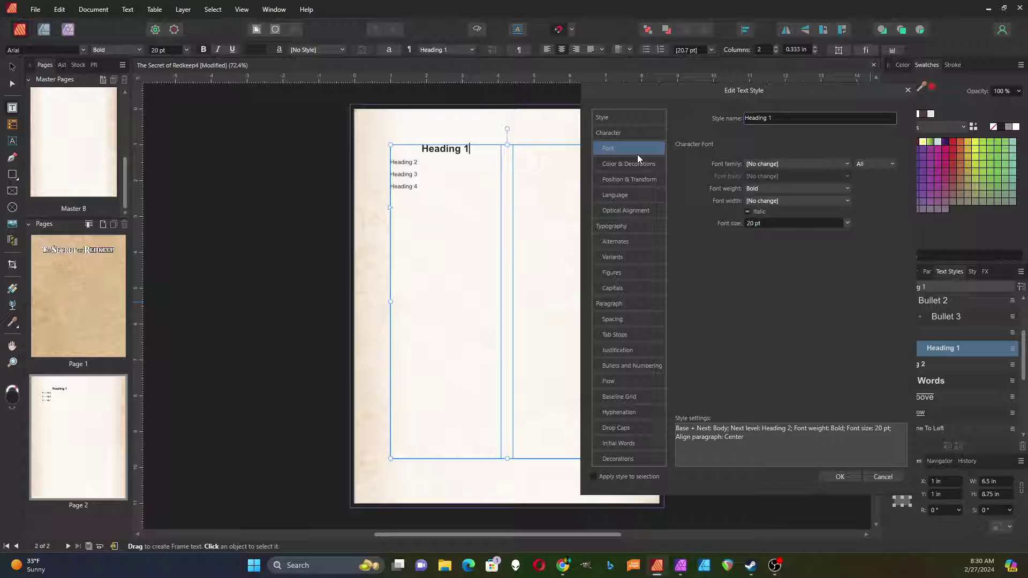
left_click(848, 164)
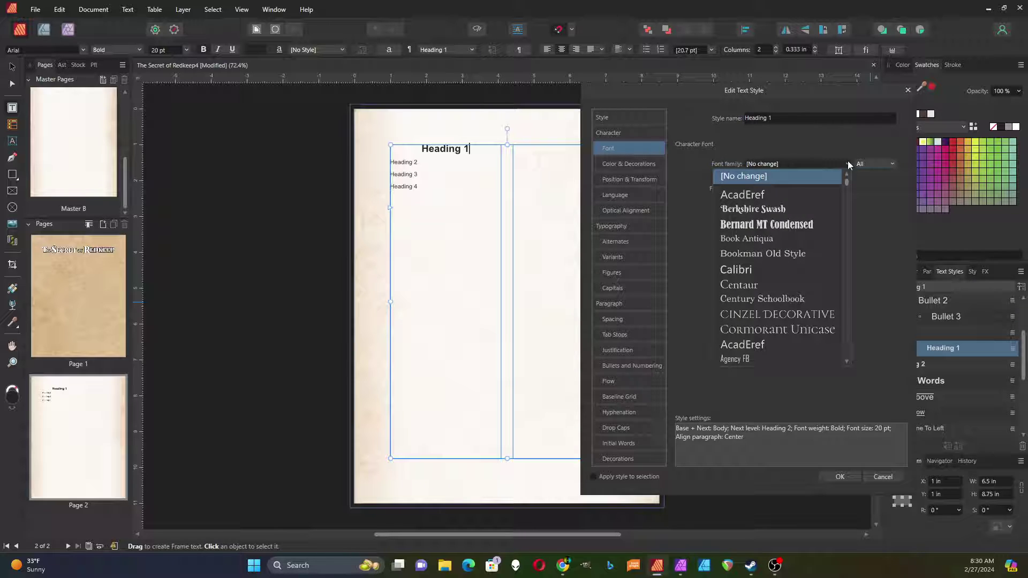
left_click(762, 241)
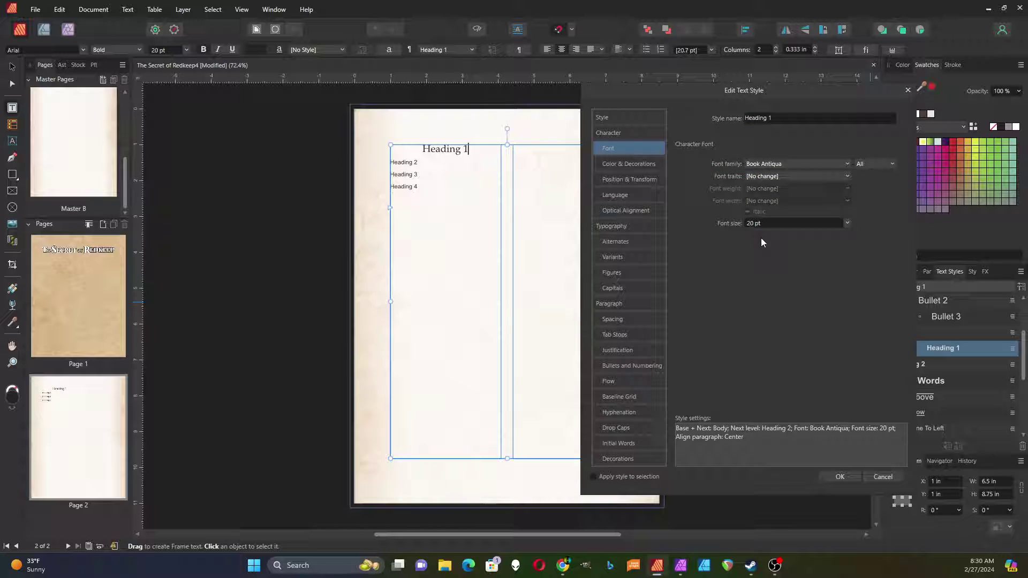
left_click(846, 222)
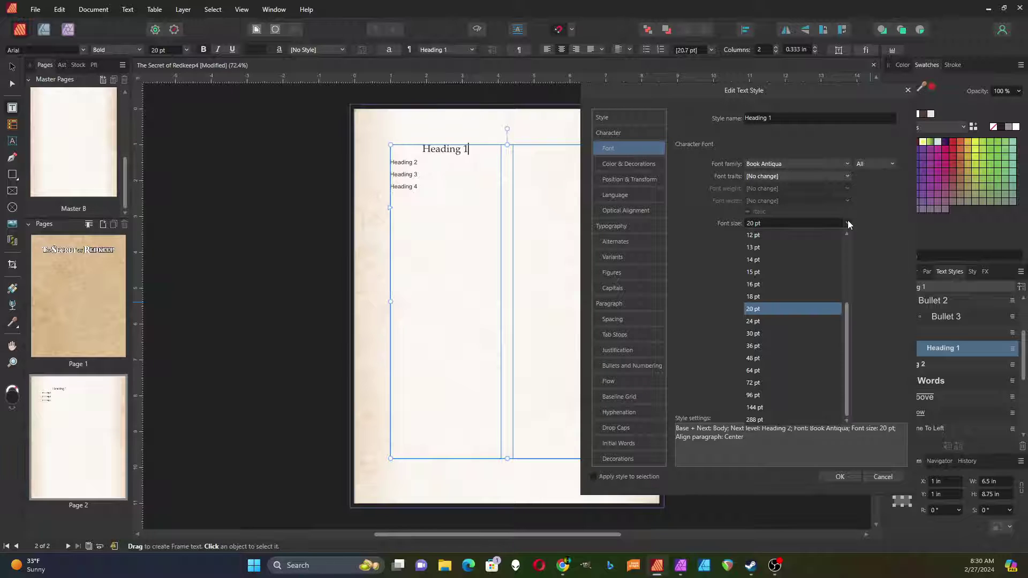
left_click(764, 321)
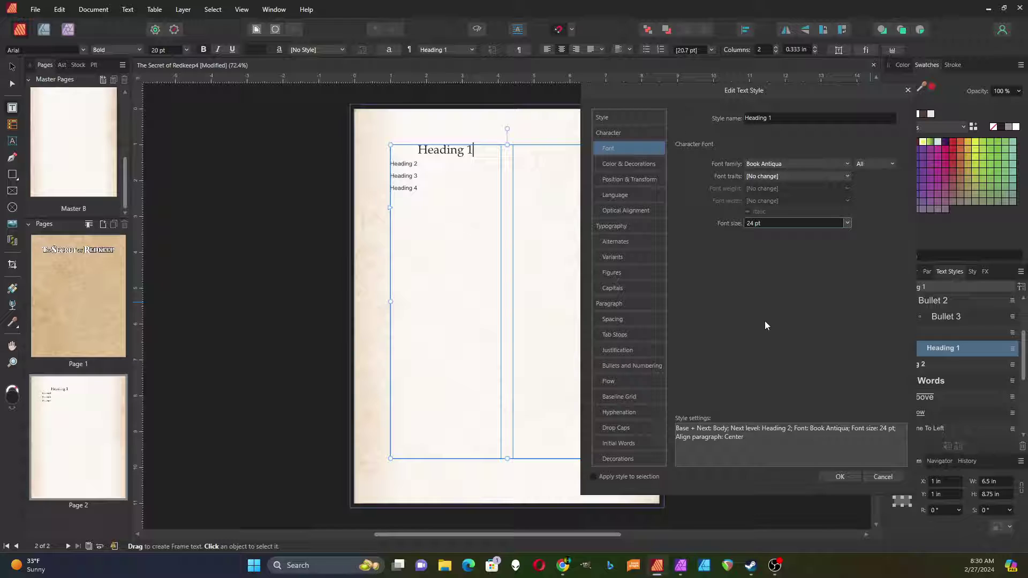
Step: Give Heading 1 a dark green text fill and small caps, then confirm
left_click(627, 163)
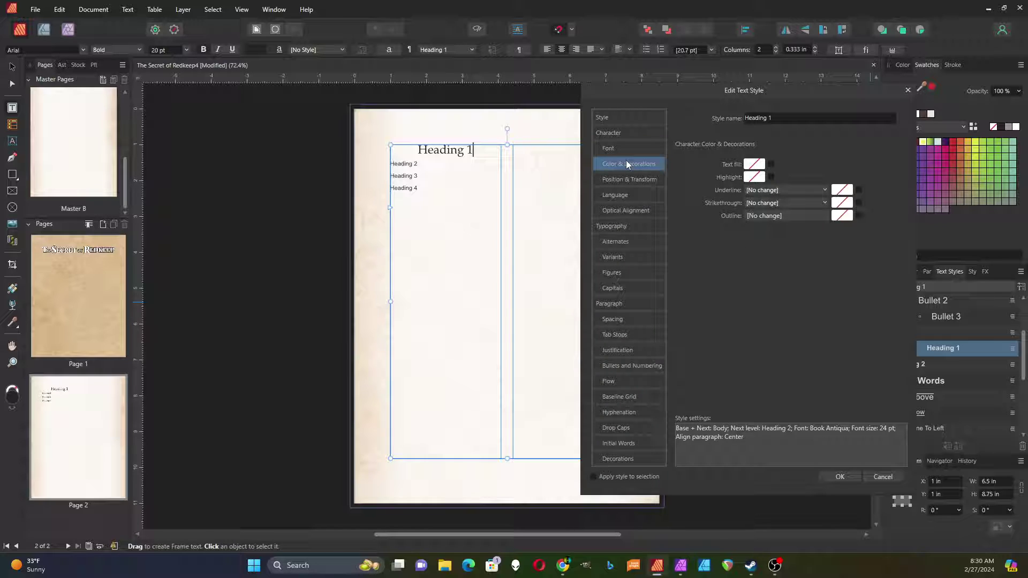
left_click(751, 165)
left_click(688, 183)
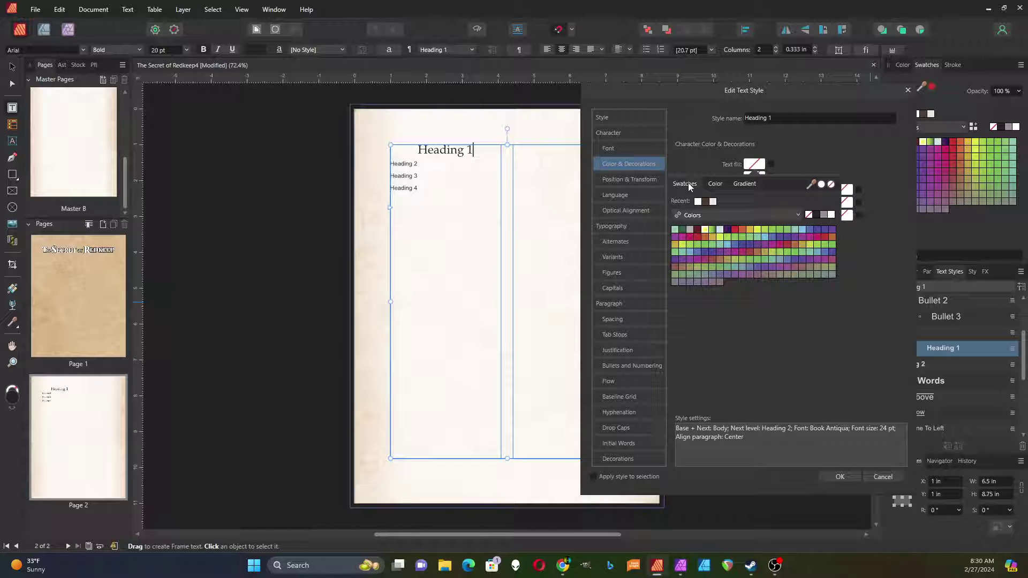
left_click(683, 234)
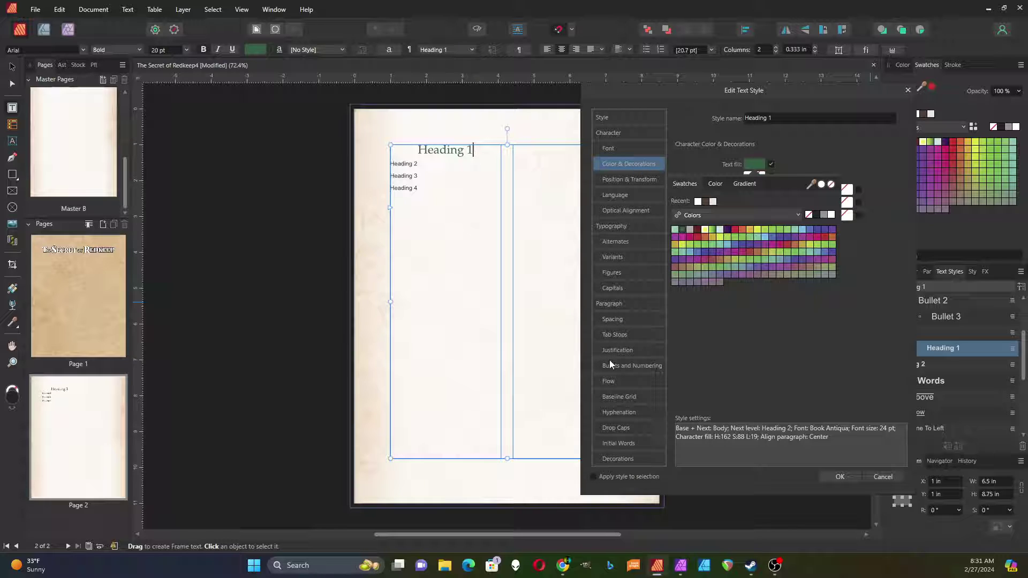
left_click(616, 287)
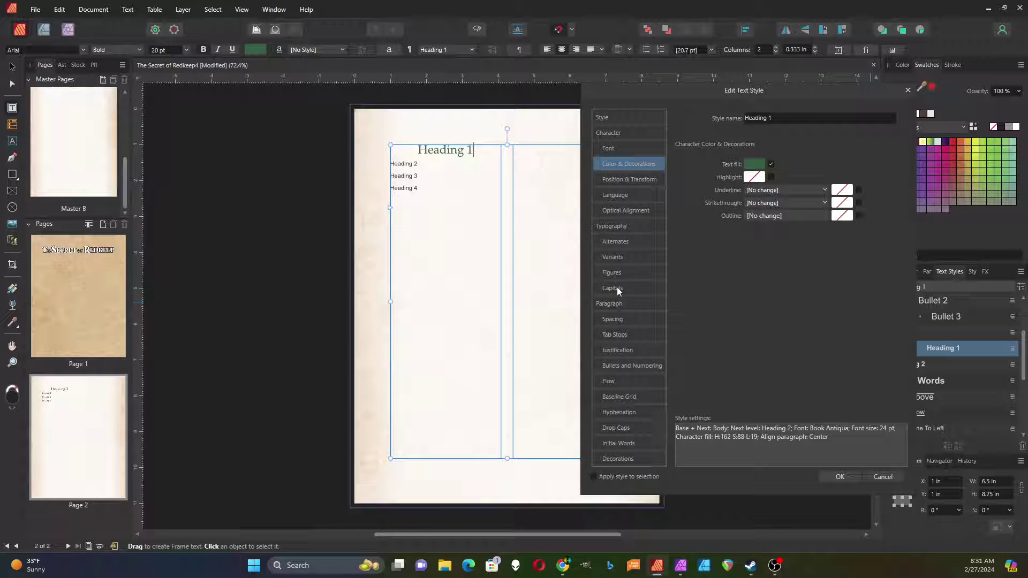
left_click(616, 287)
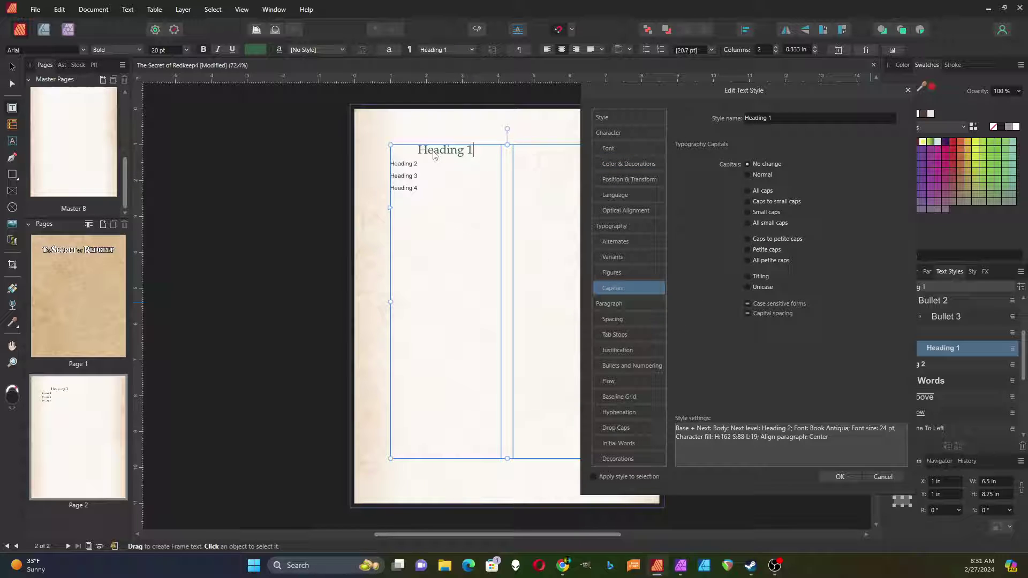
left_click(748, 211)
left_click(840, 476)
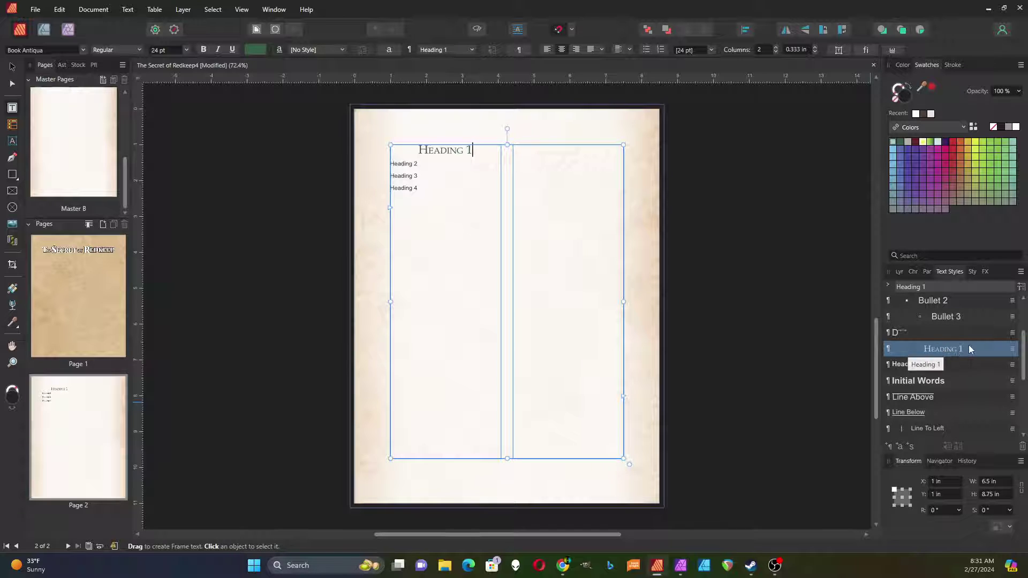
Step: Apply Heading 2 to the second line and set its font to Book Antiqua 20 pt
left_click(397, 165)
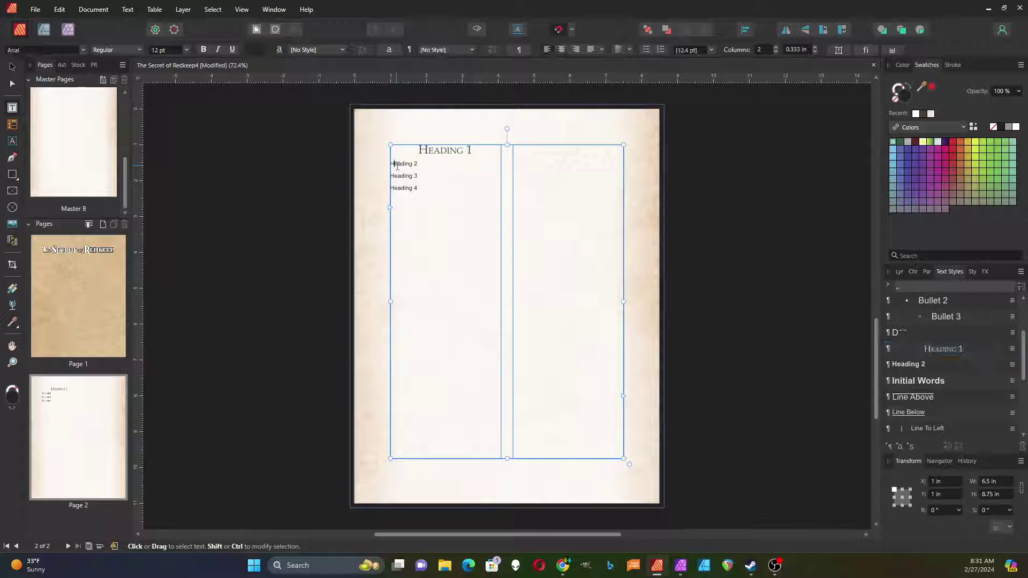
left_click(904, 363)
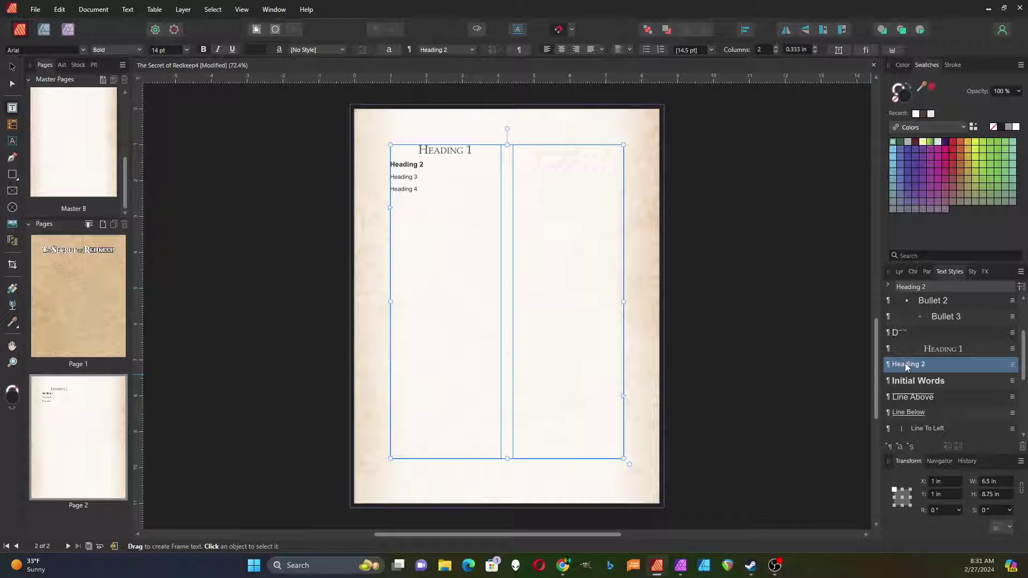
double_click(904, 363)
left_click_drag(492, 75, 731, 83)
left_click(615, 126)
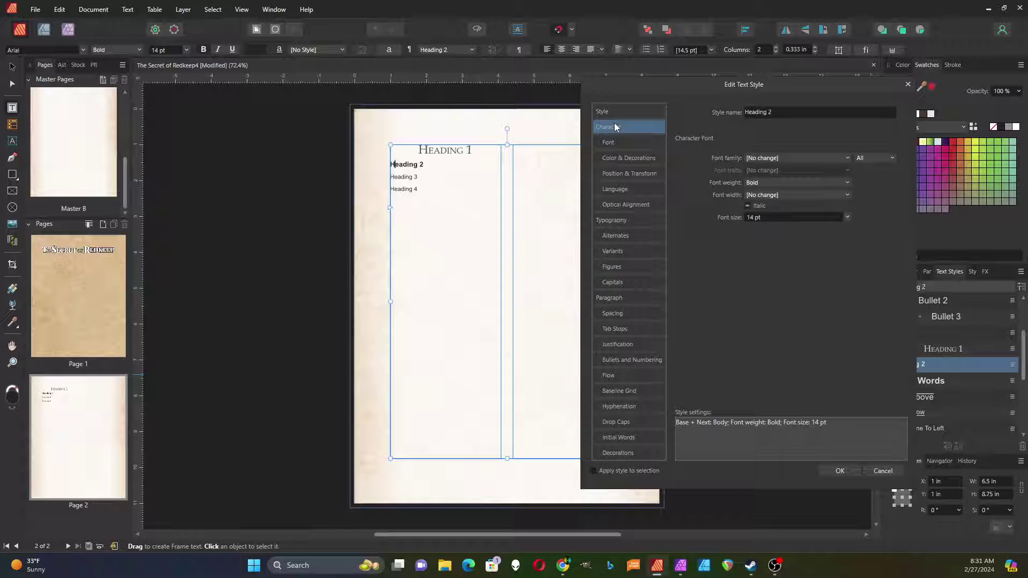
left_click(848, 156)
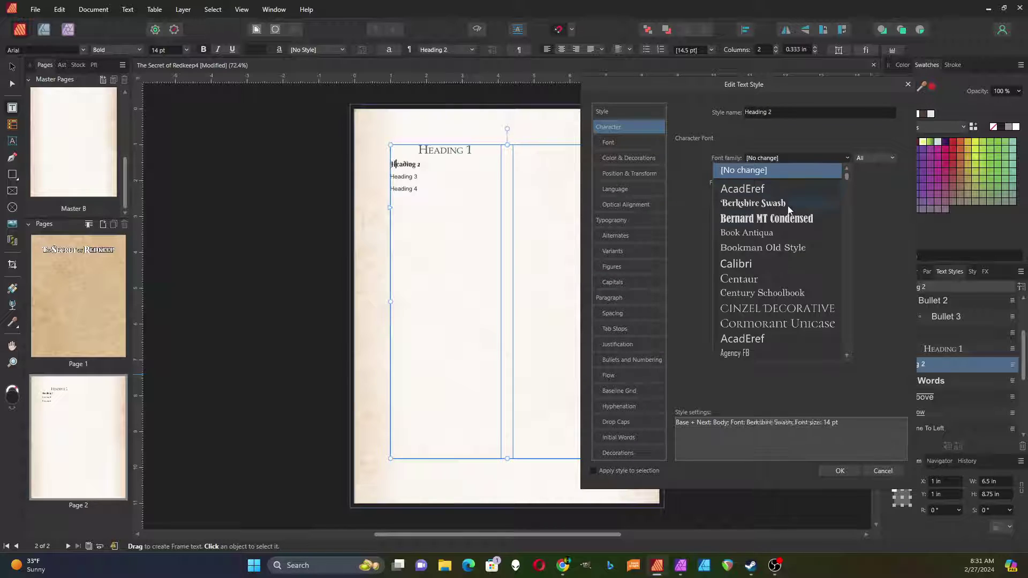
left_click(759, 233)
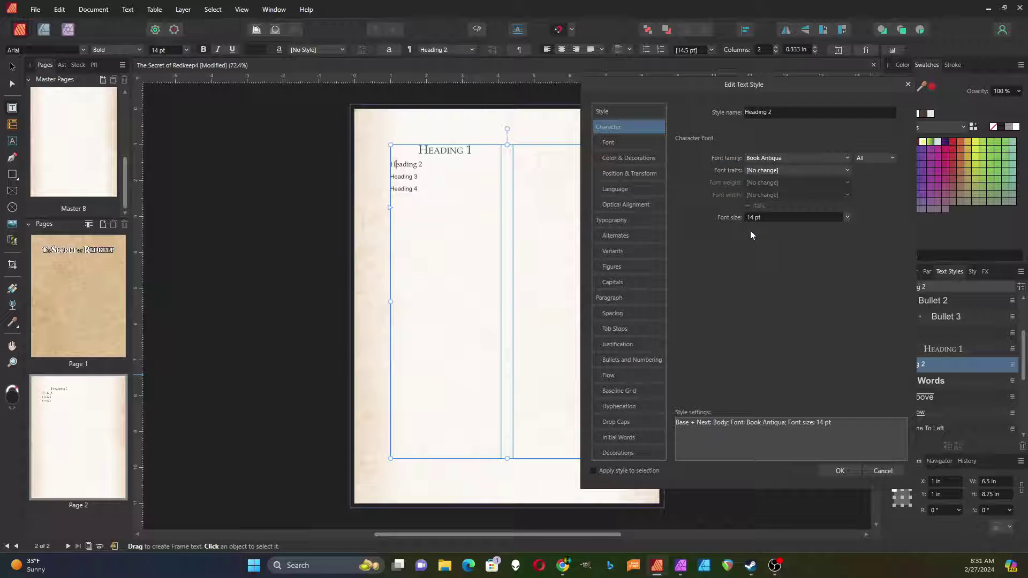
left_click(850, 217)
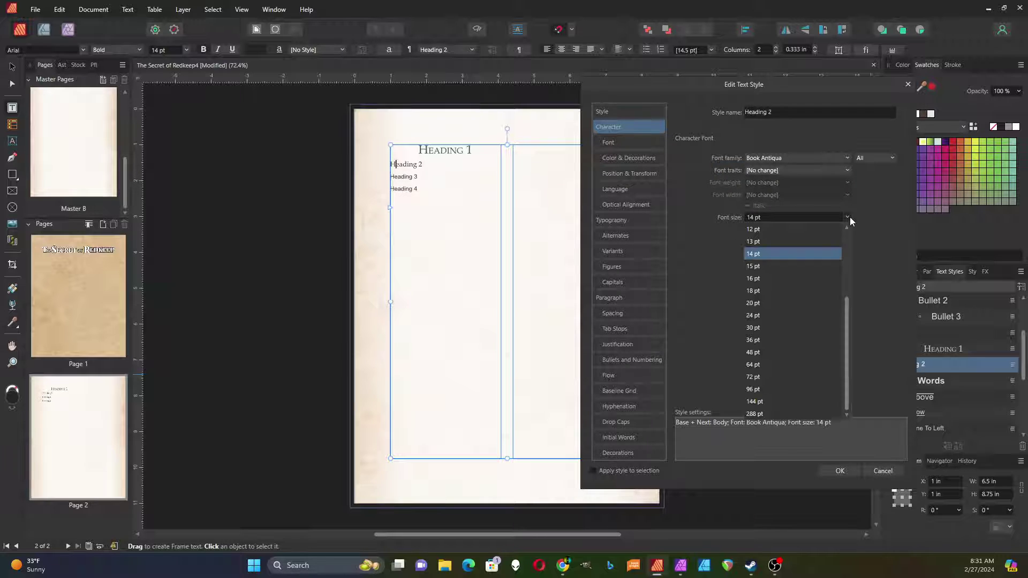
left_click(756, 304)
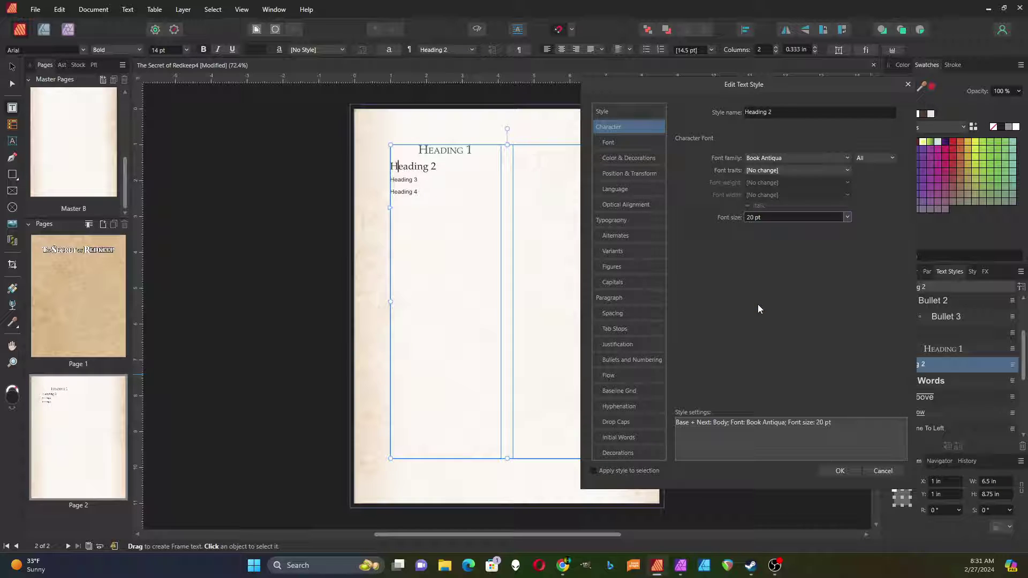
Step: Give Heading 2 a dark green text fill and small caps, then confirm
left_click(622, 160)
left_click(755, 161)
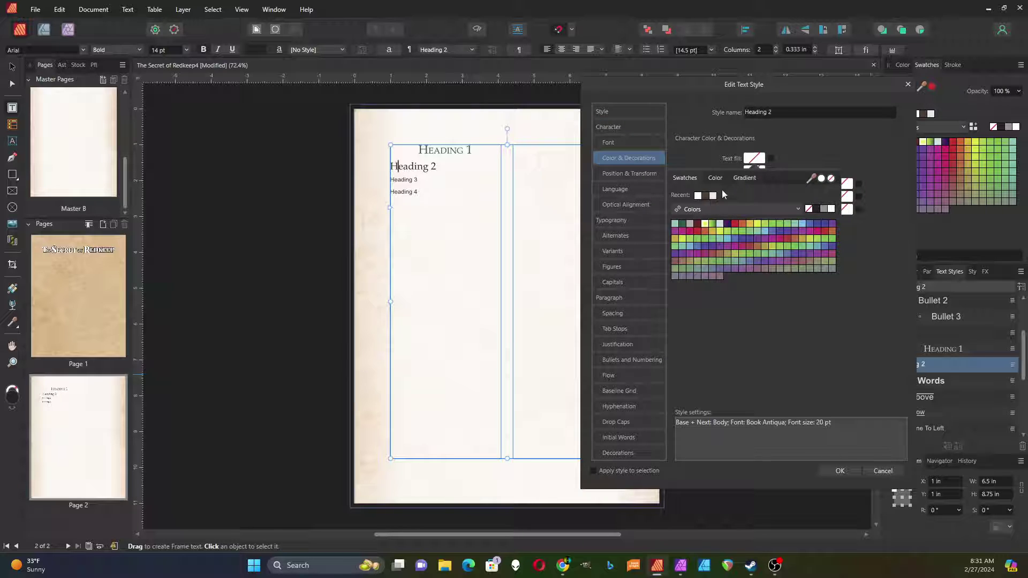
left_click(683, 225)
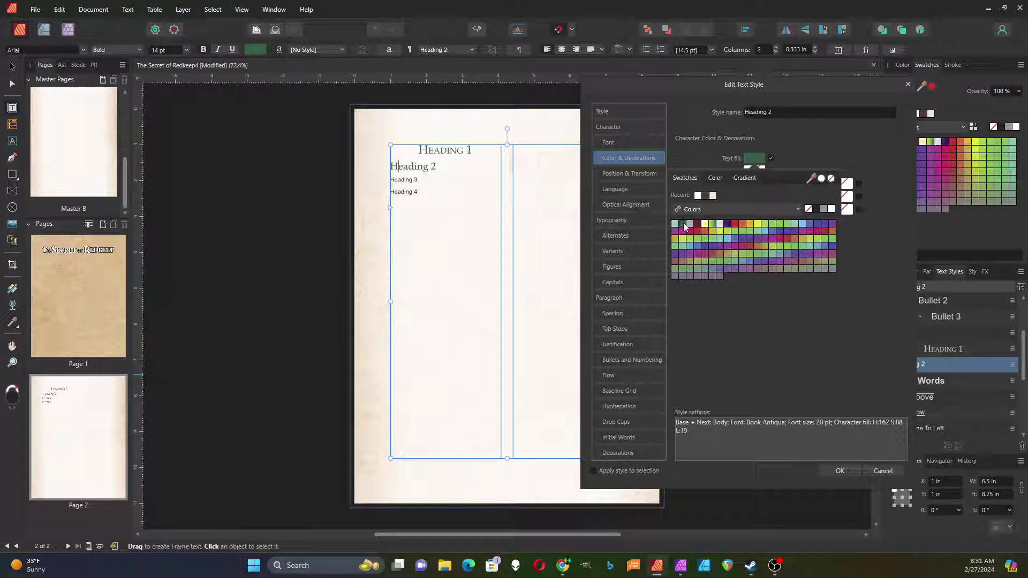
left_click(616, 282)
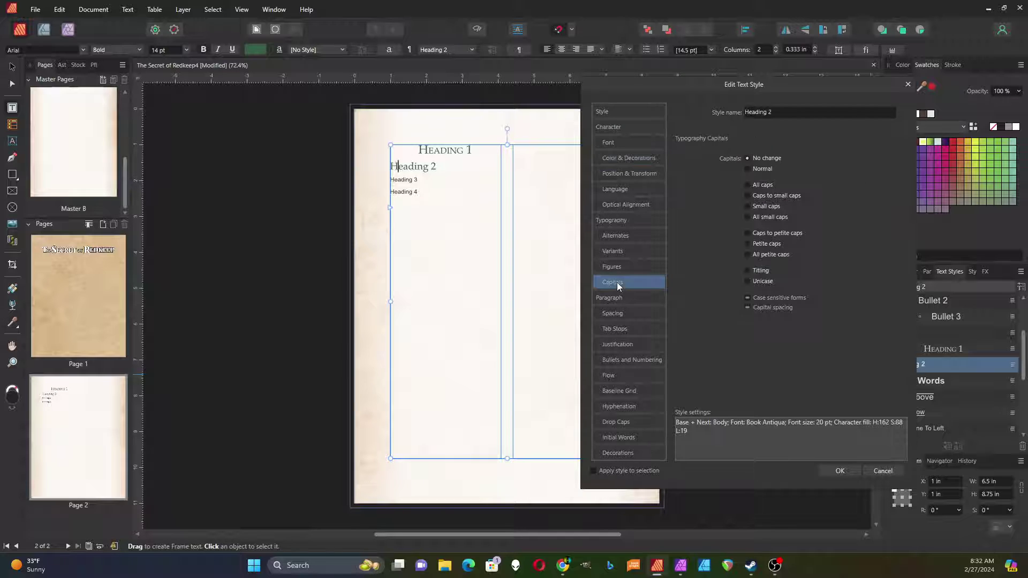
left_click(747, 206)
left_click(838, 471)
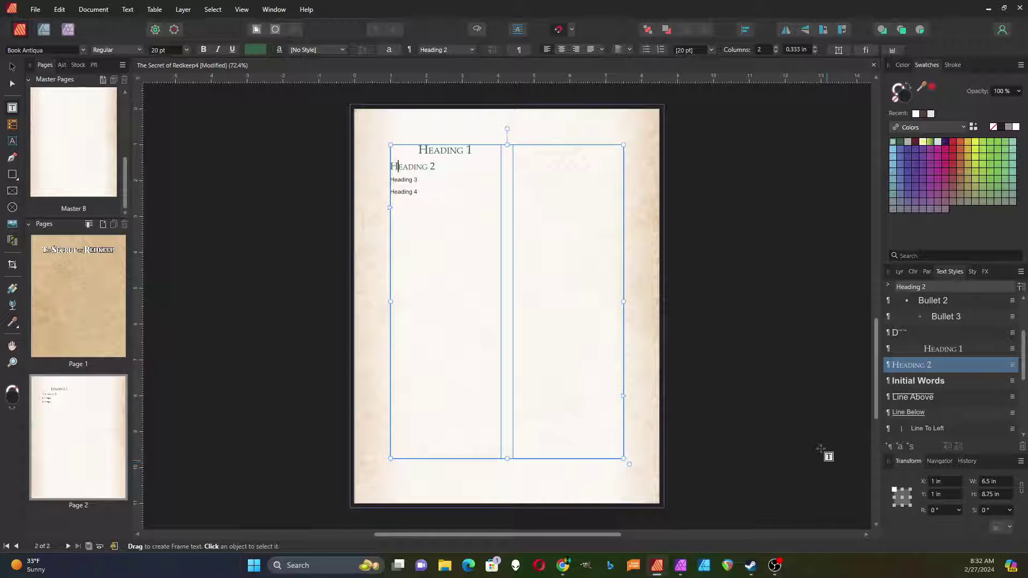
Step: Apply the Heading 2 style to the Heading 3 line
right_click(904, 364)
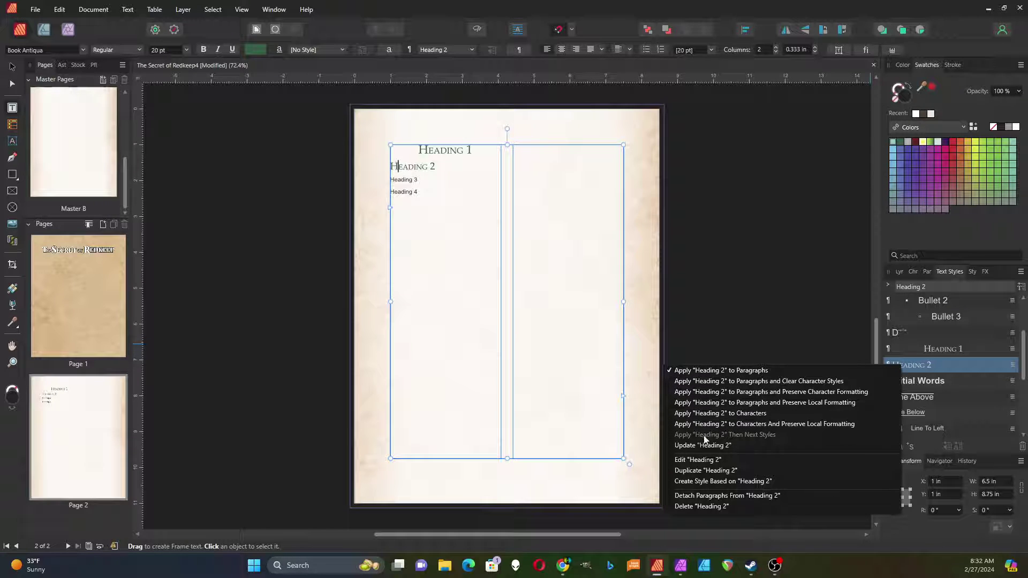
left_click(708, 342)
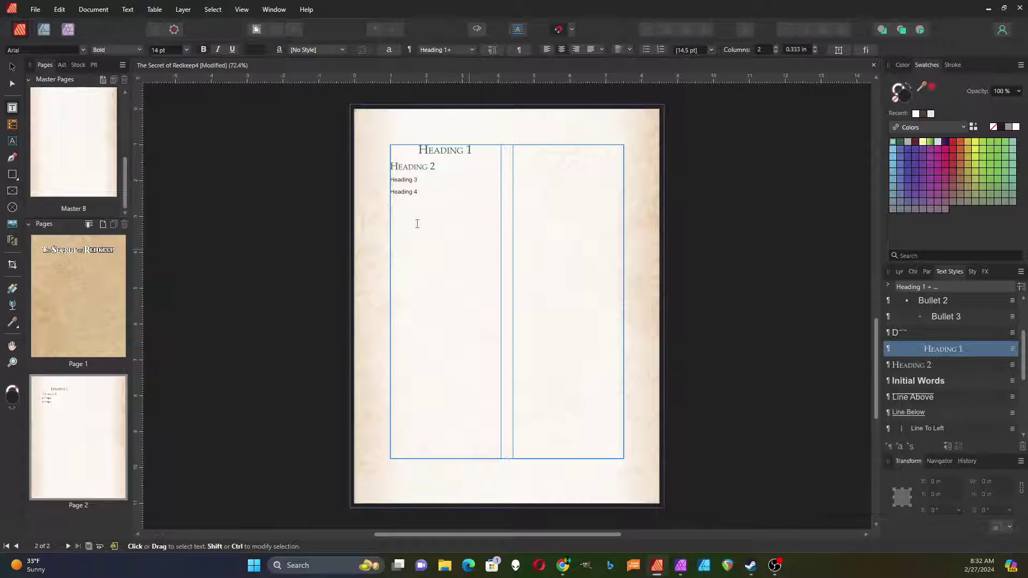
left_click(401, 182)
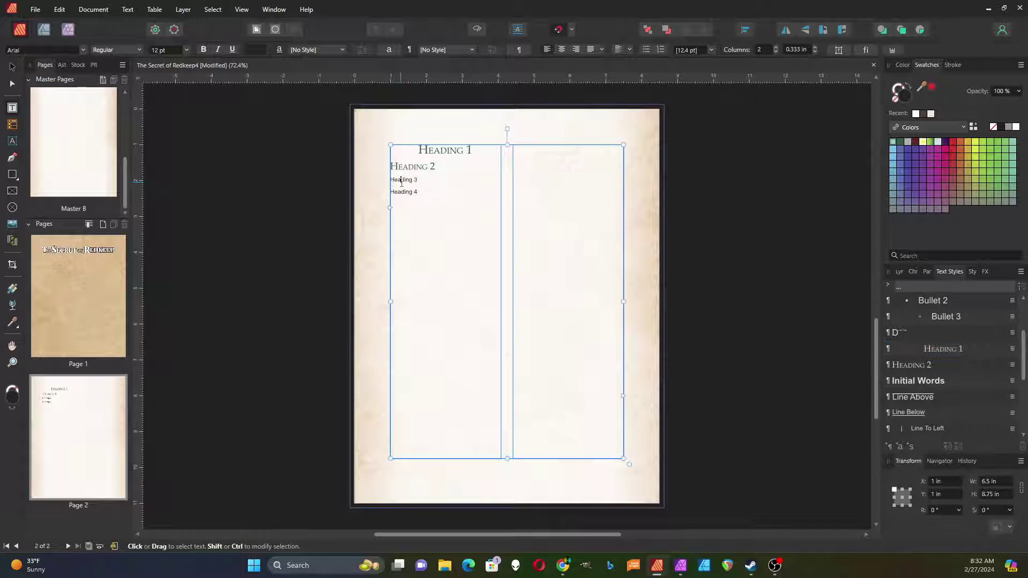
left_click(926, 365)
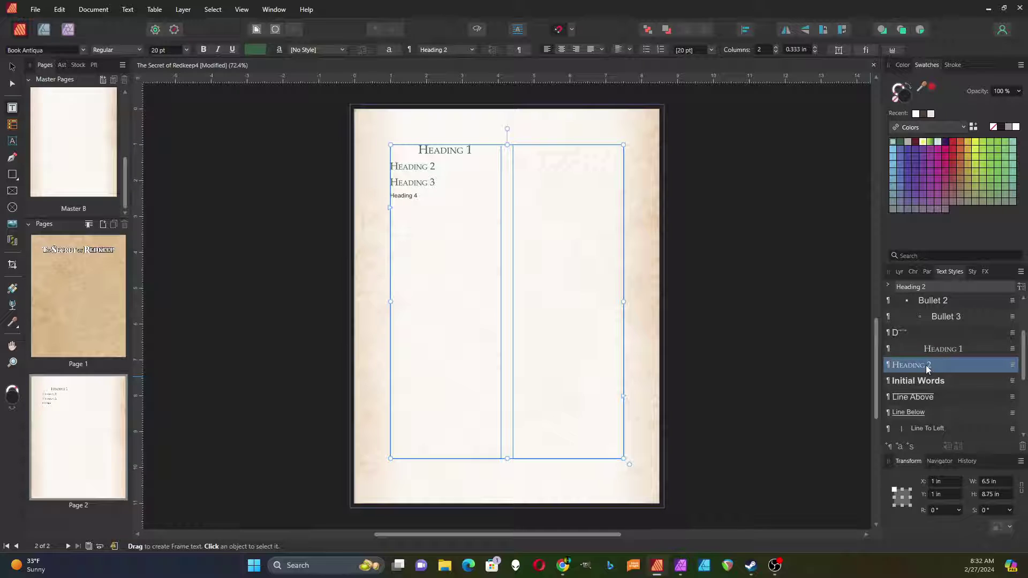
Step: Duplicate Heading 2 as a new Heading 3 style set to 16 pt
right_click(926, 365)
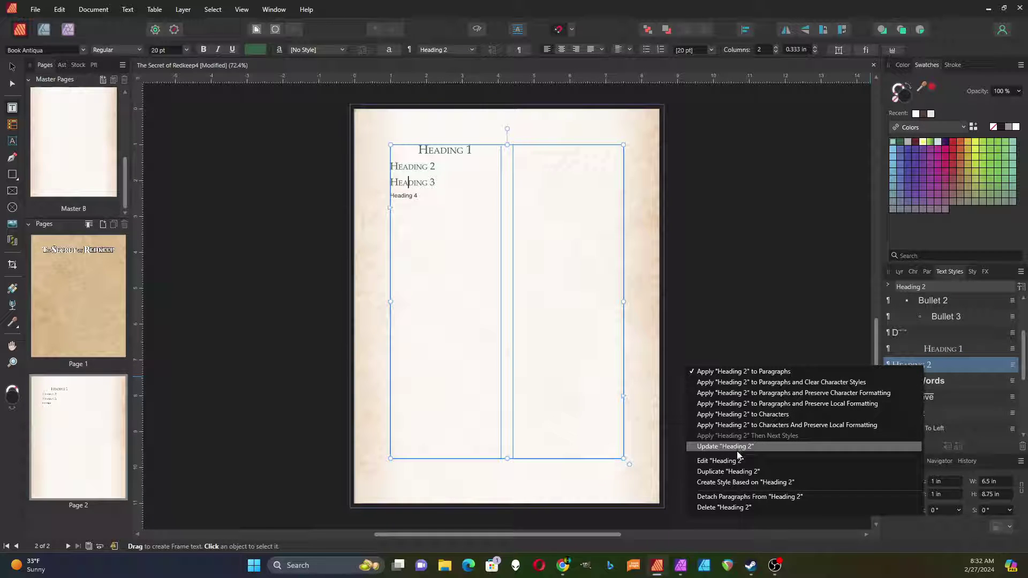
left_click(738, 471)
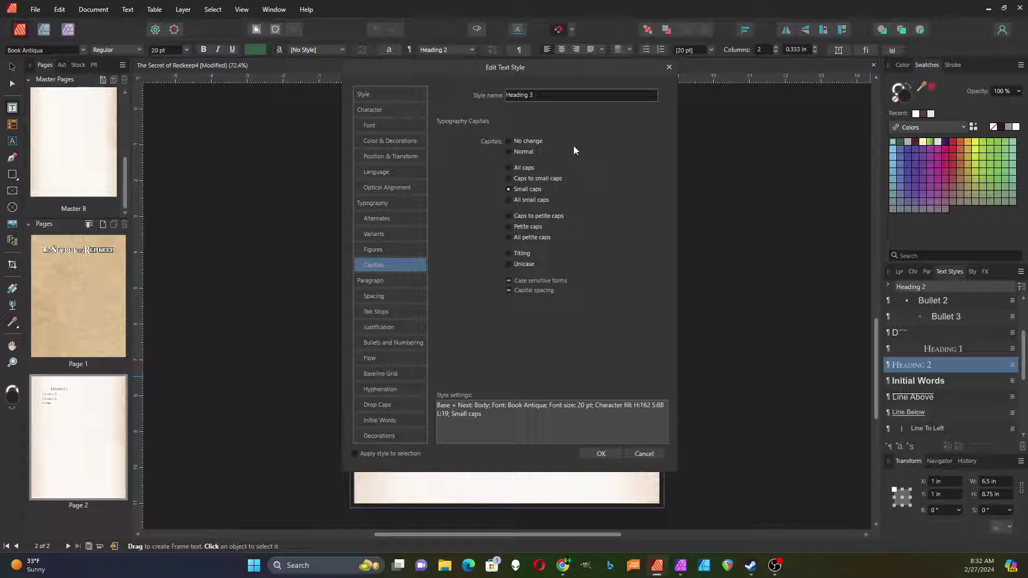
left_click_drag(542, 67, 715, 87)
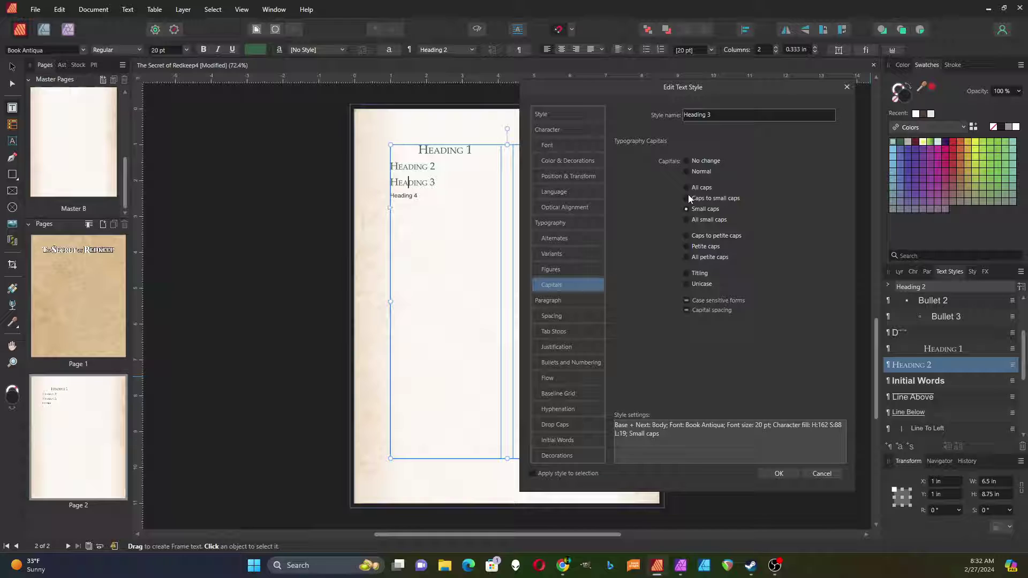
left_click(568, 144)
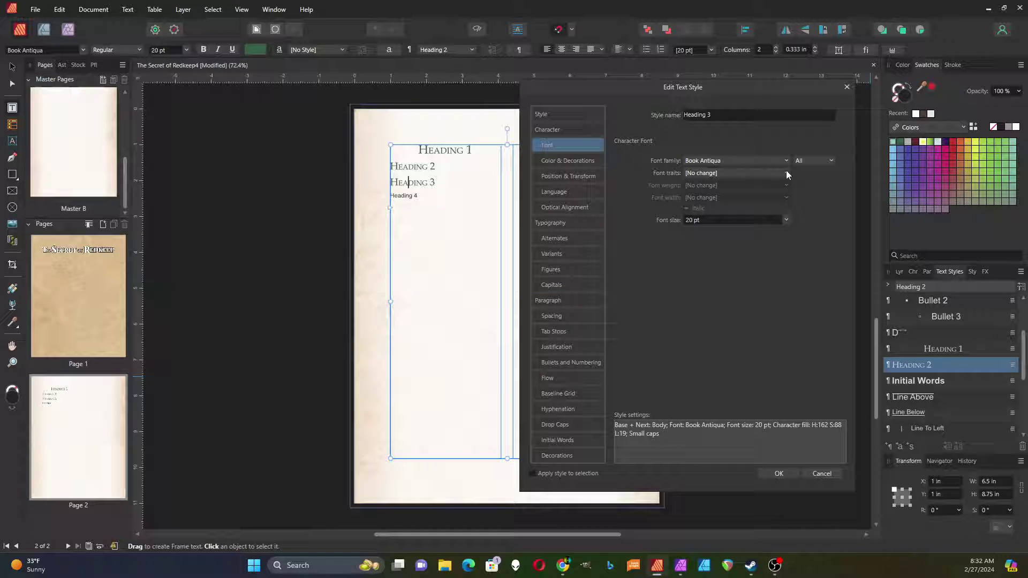
left_click(786, 219)
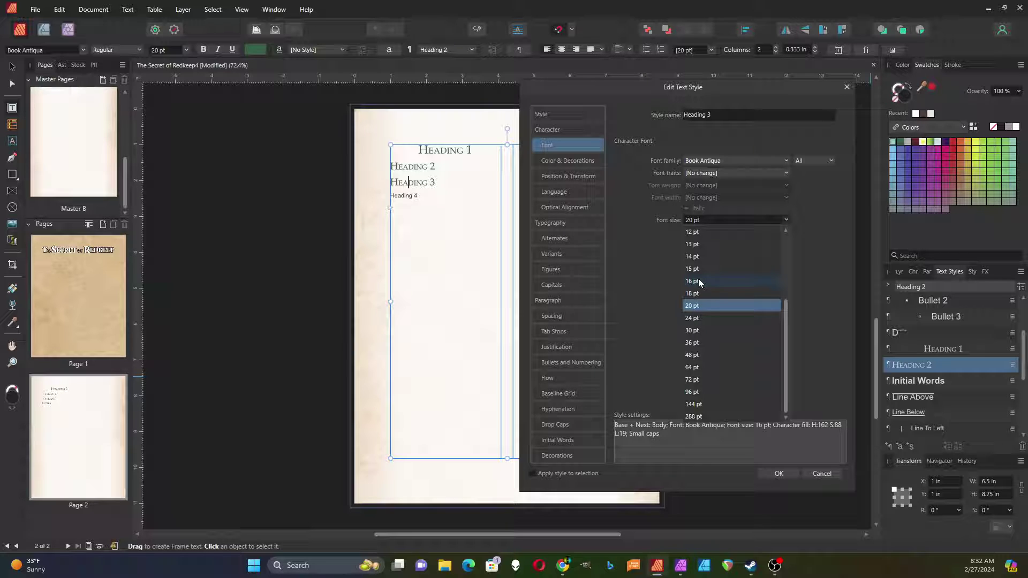
left_click(698, 282)
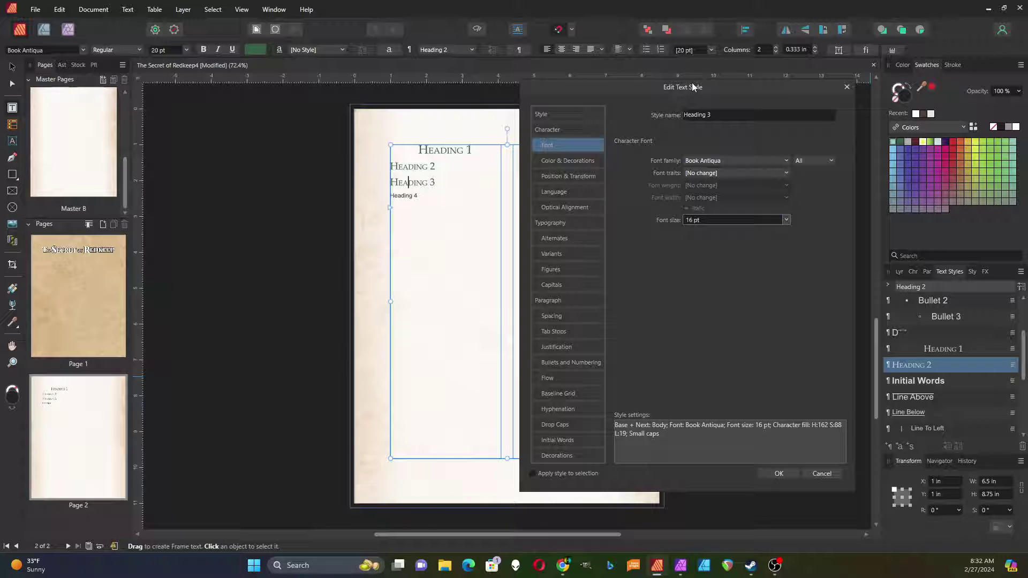
left_click(557, 455)
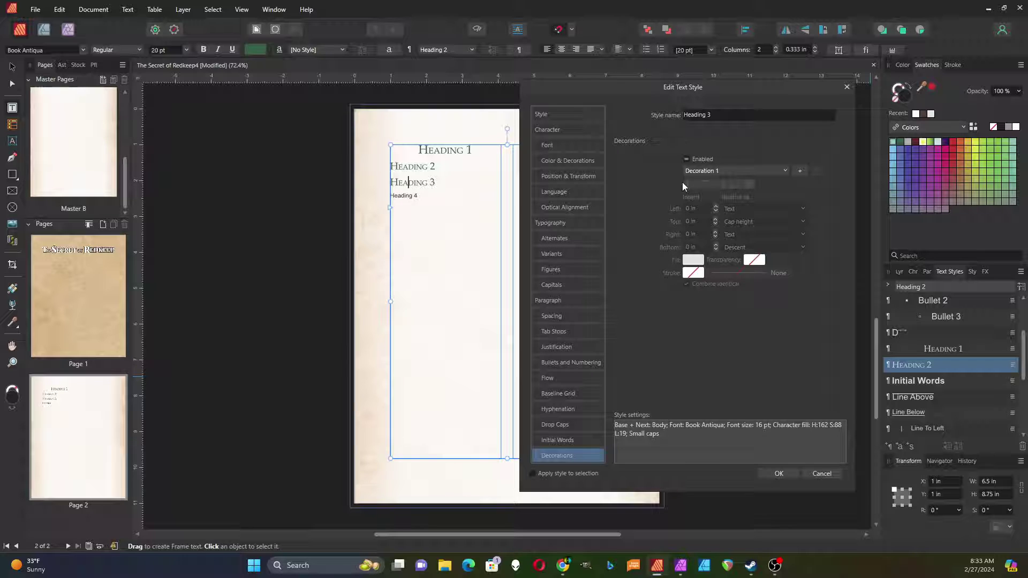
left_click(779, 473)
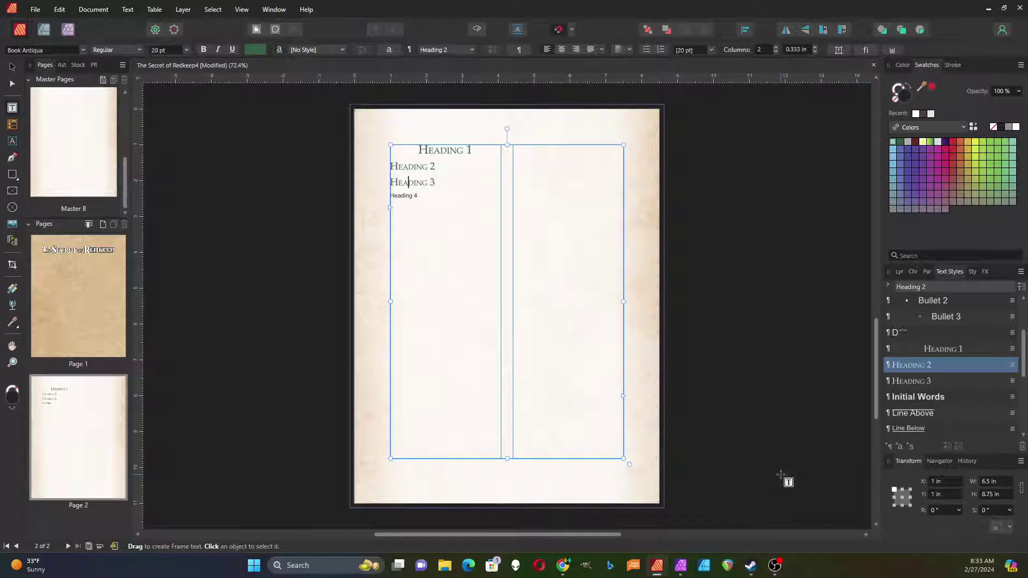
Step: Apply Heading 3 to the third line and reopen its style settings
left_click(906, 380)
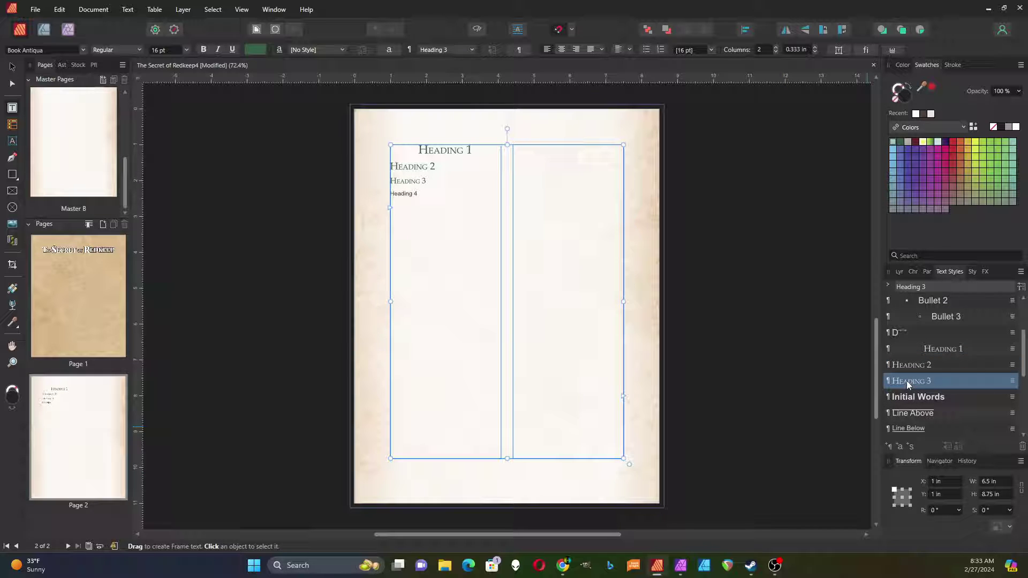
double_click(907, 380)
left_click_drag(544, 66, 755, 77)
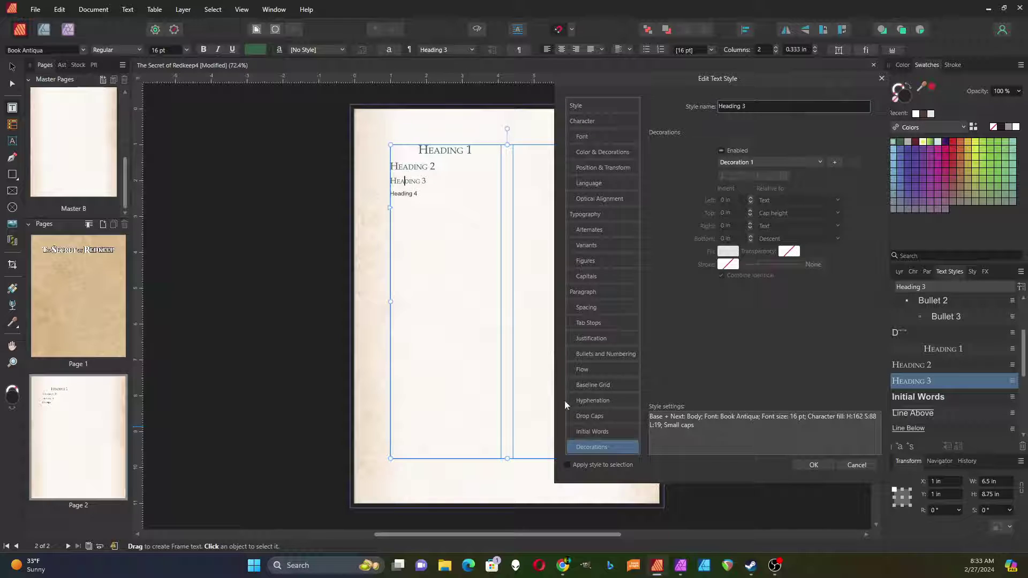
Step: Add a 1 pt underline to Heading 3 spanning the full column width
left_click(721, 150)
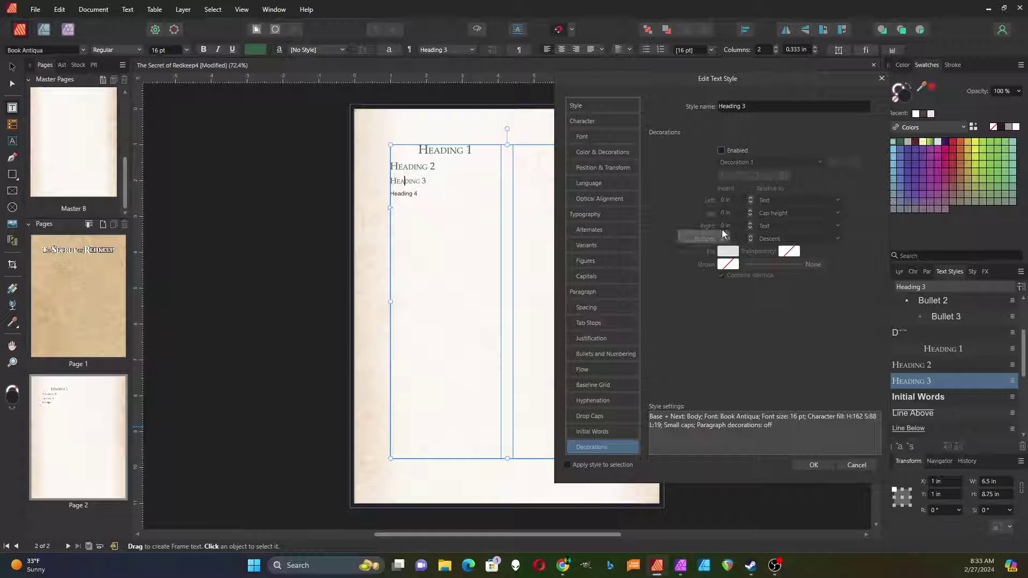
left_click(721, 150)
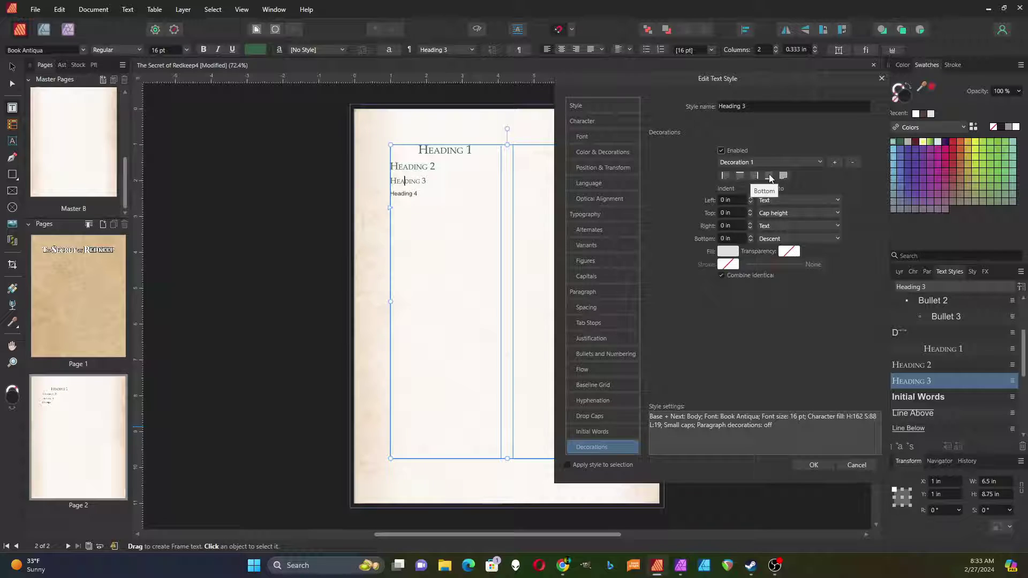
left_click(769, 177)
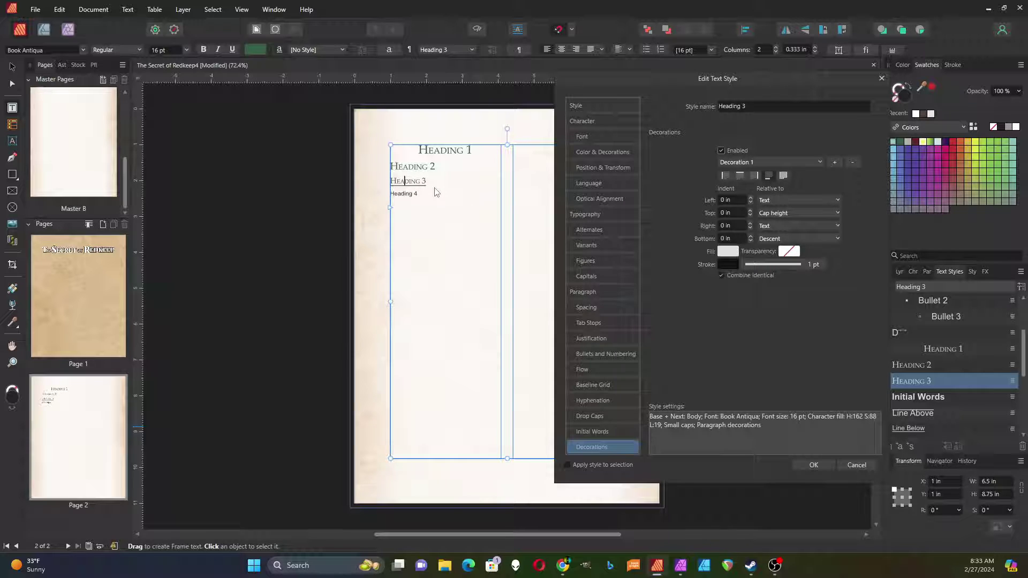
left_click(768, 201)
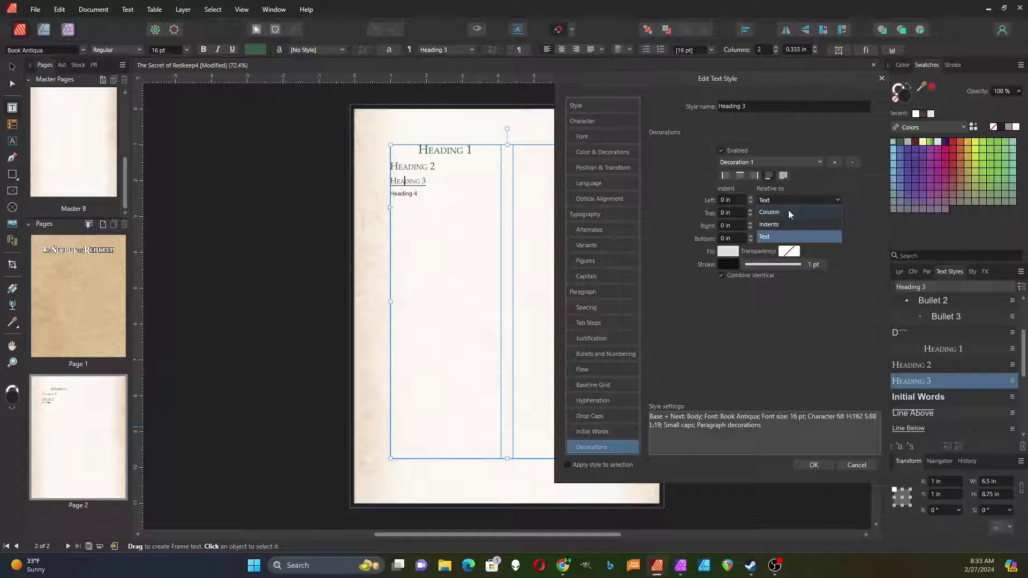
left_click(779, 212)
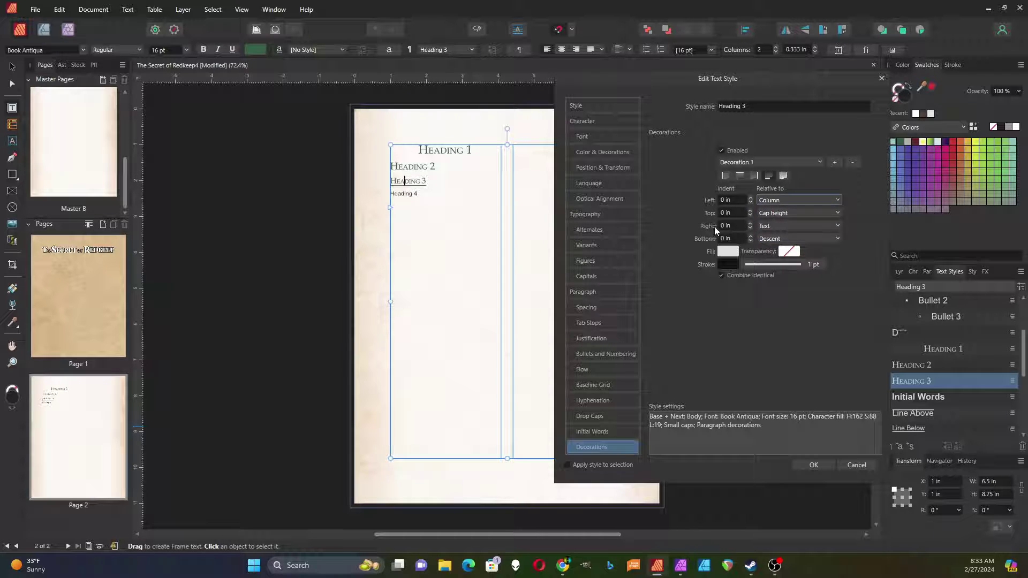
left_click(771, 225)
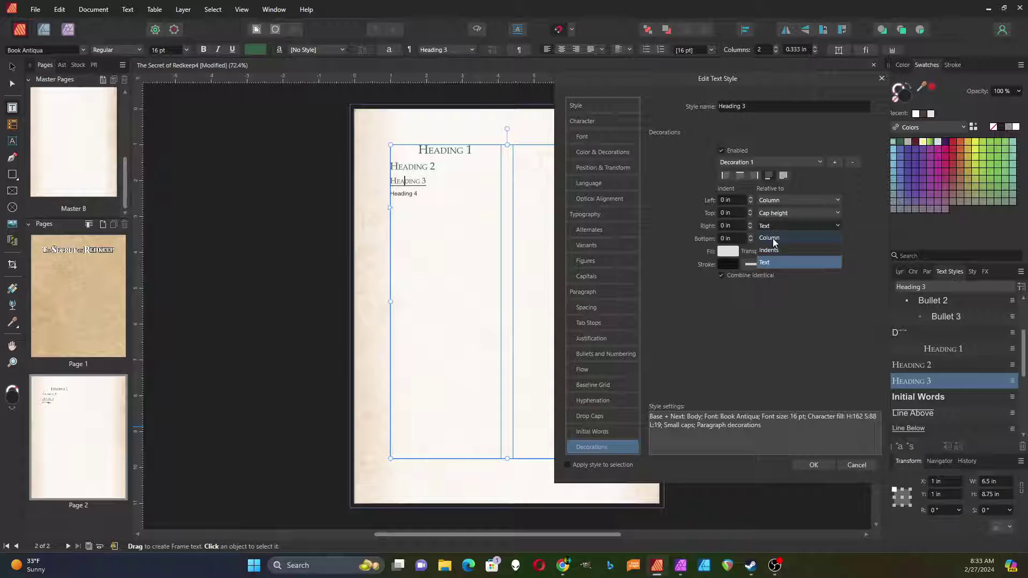
left_click(773, 241)
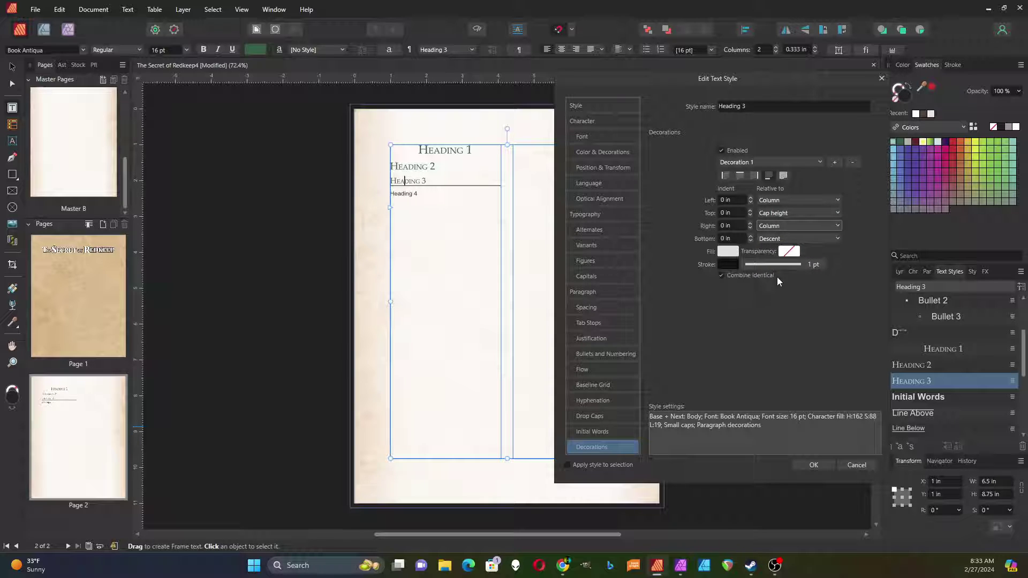
Step: Color the underline light teal with saturation lowered to 51, and save the style
left_click(728, 264)
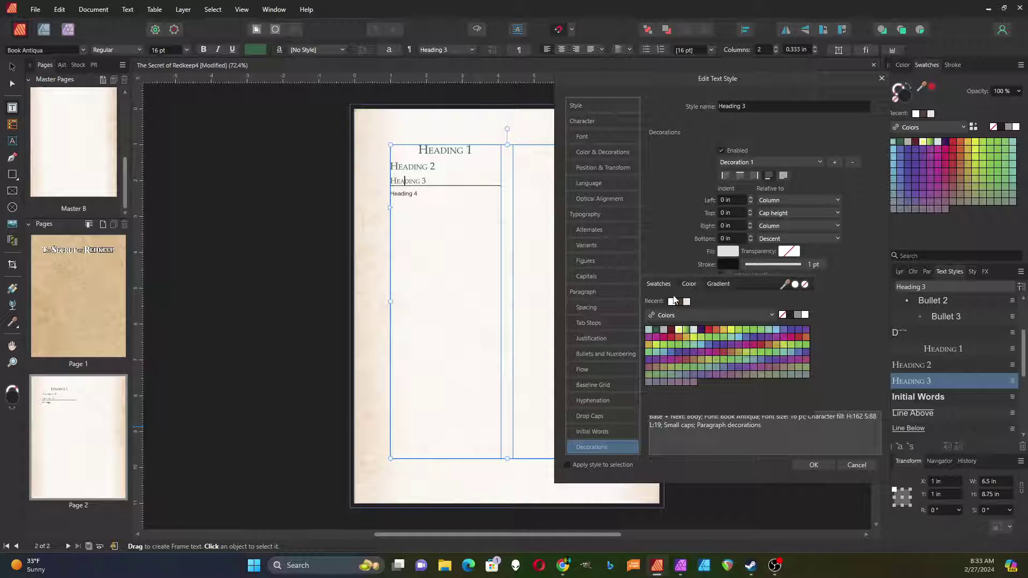
left_click(649, 330)
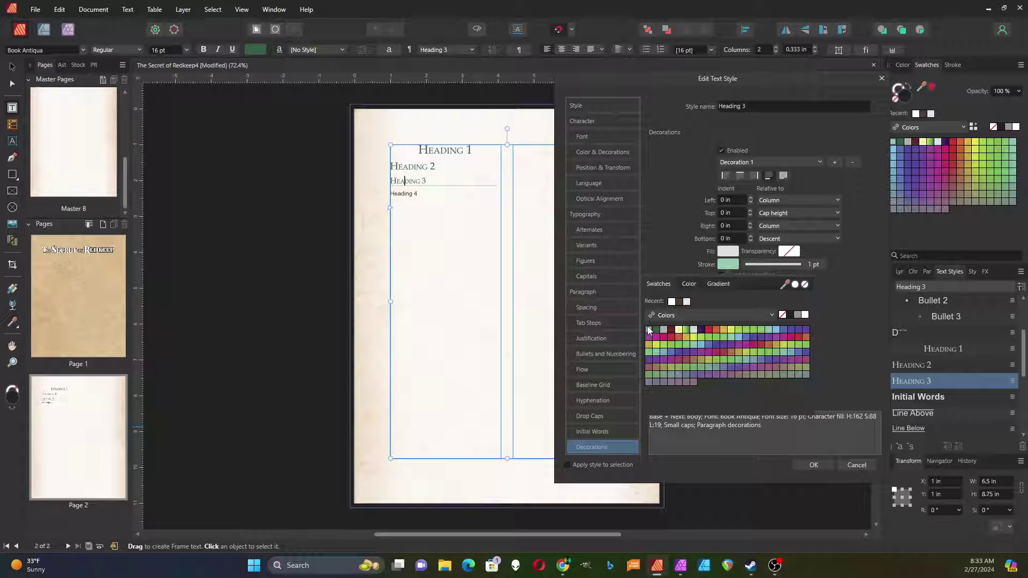
left_click(690, 285)
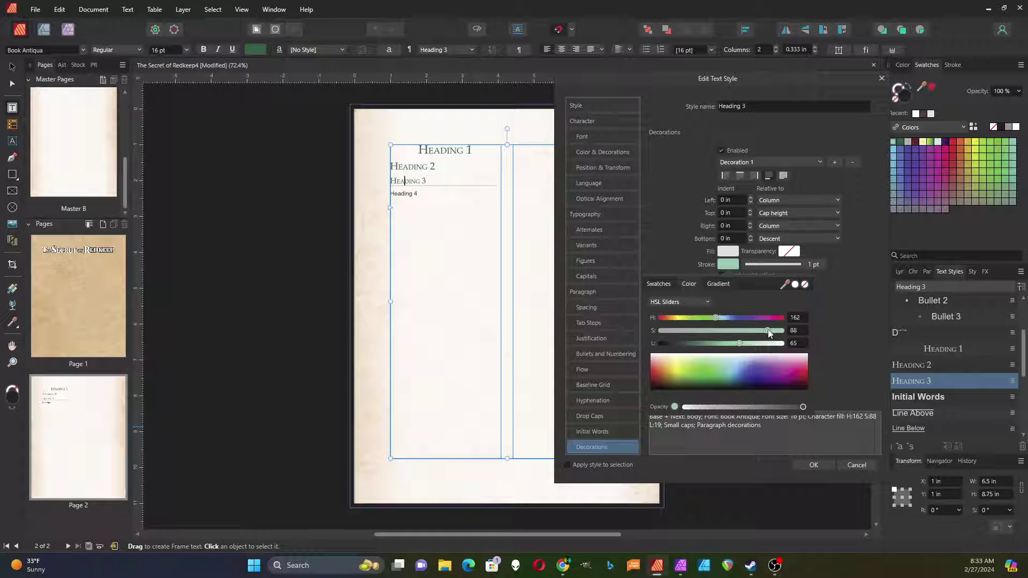
left_click_drag(754, 331, 724, 332)
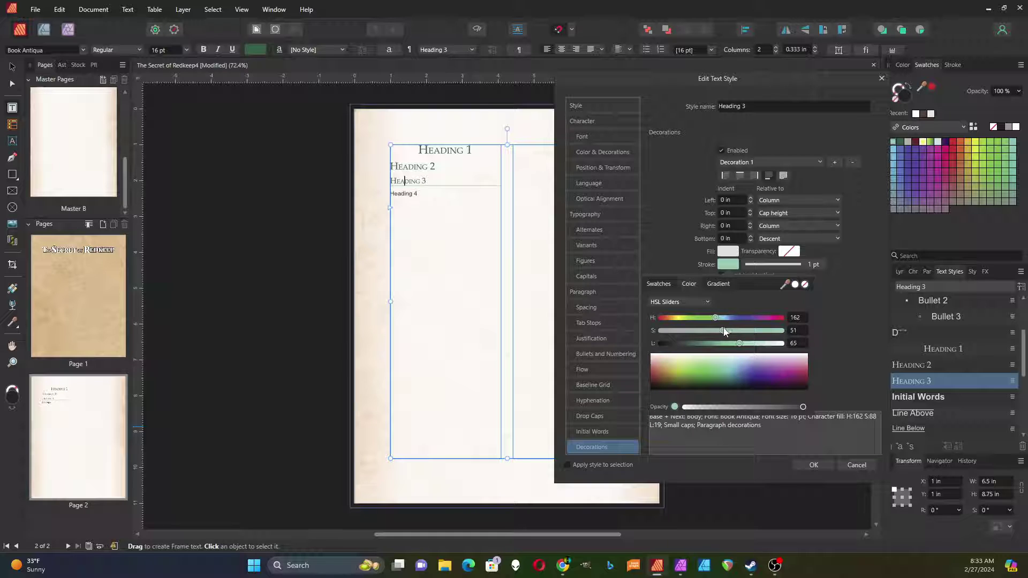
left_click(814, 466)
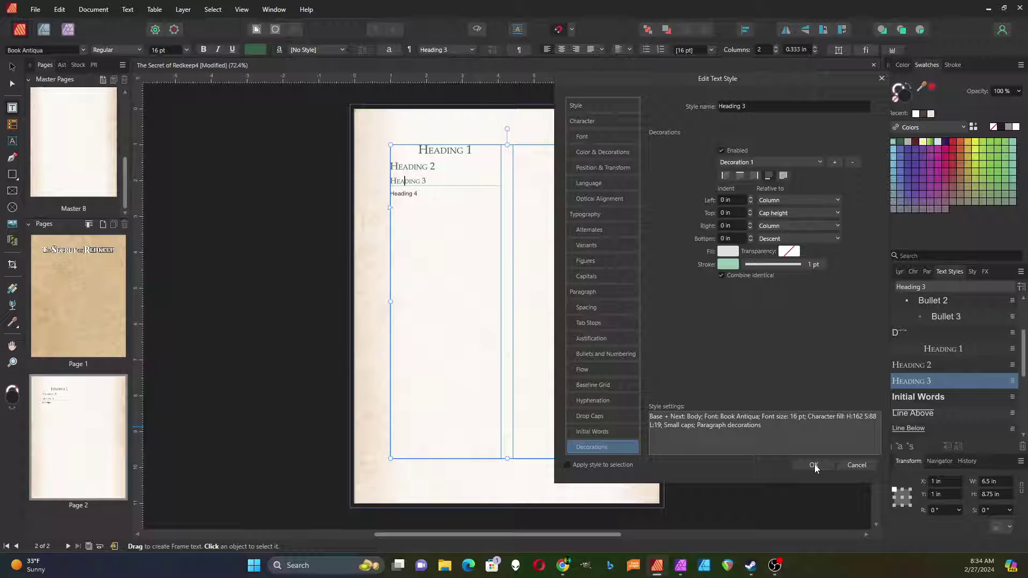
left_click(814, 464)
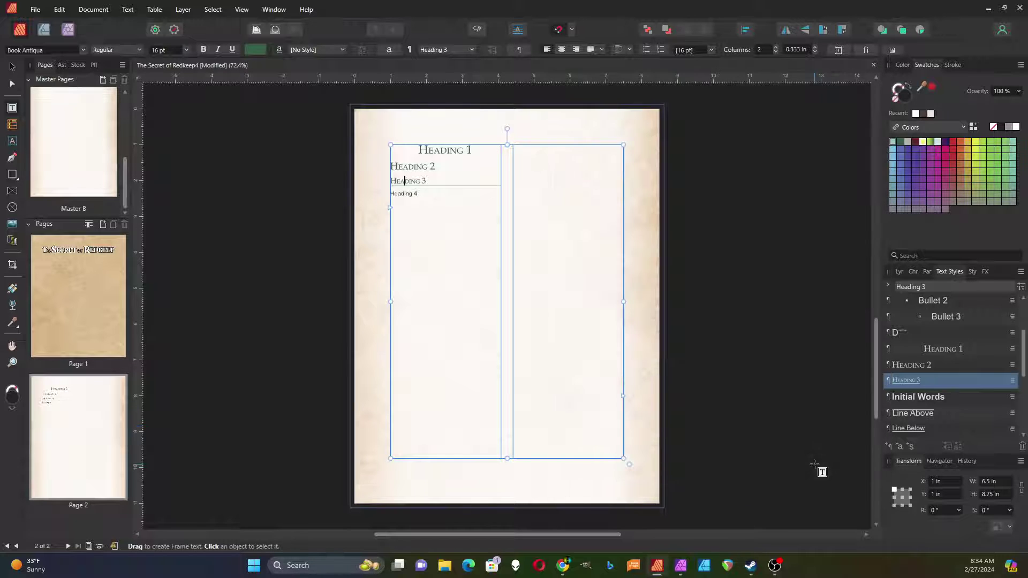
Step: Apply Heading 2 to the Heading 4 line and duplicate that style for Heading 4
left_click(408, 194)
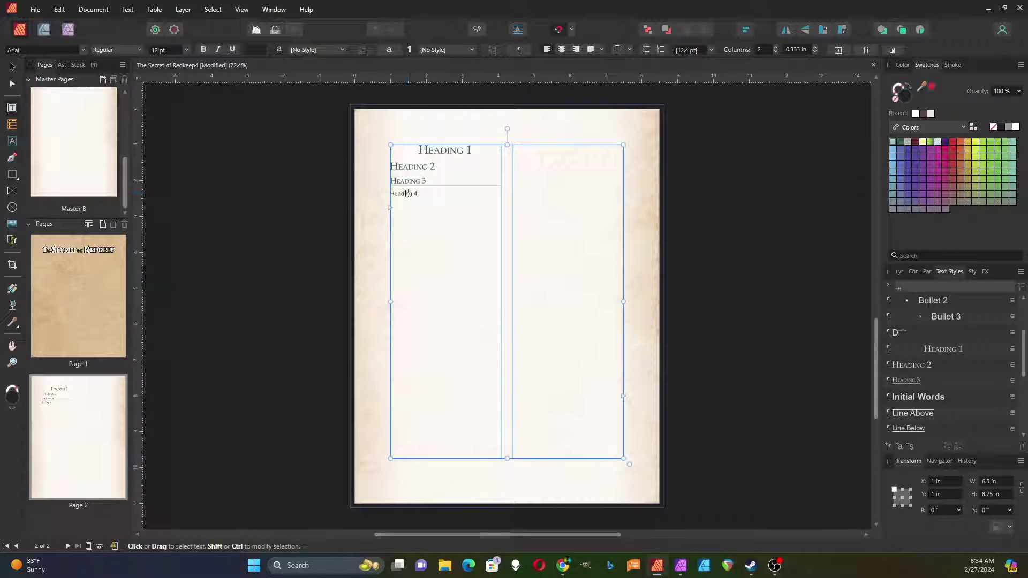
left_click(926, 363)
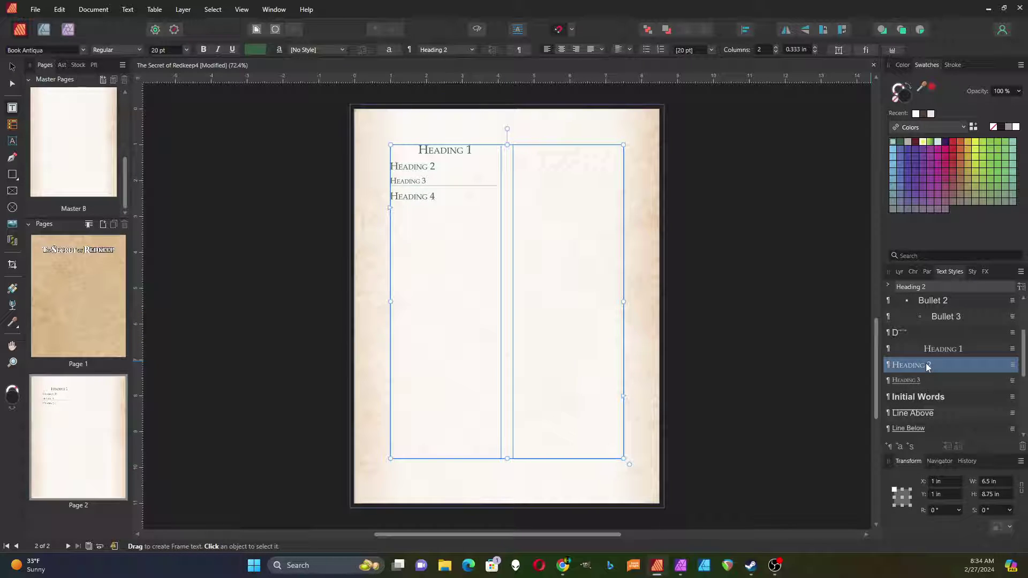
right_click(926, 363)
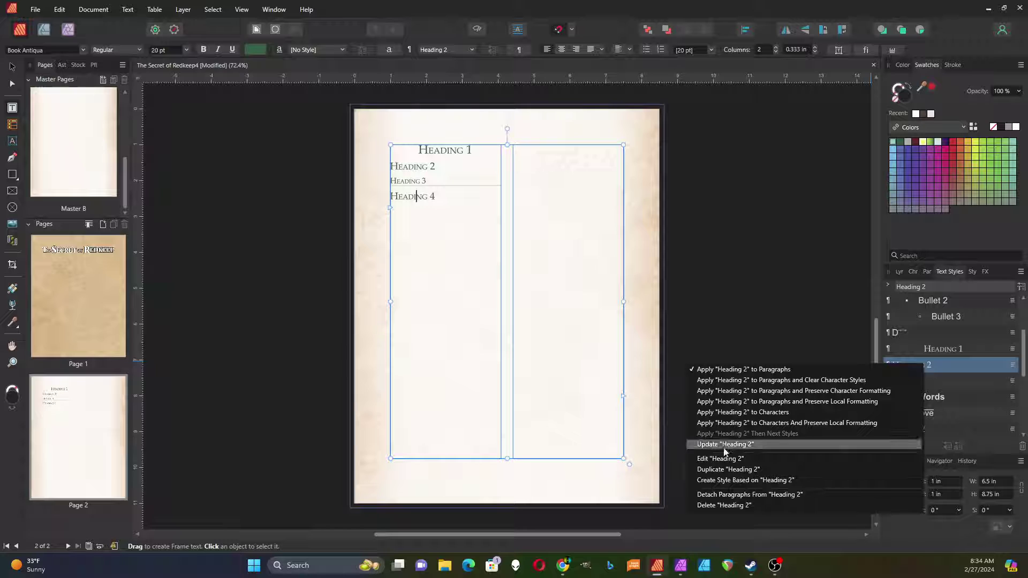
left_click(735, 467)
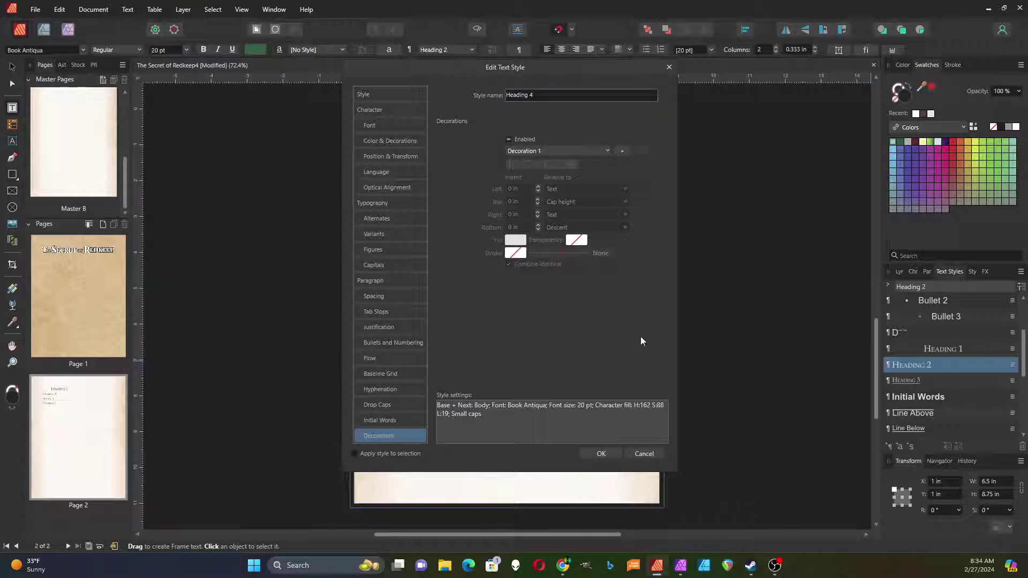
Step: Save the duplicate as a 14 pt Heading 4 style and apply it to the fourth line
left_click_drag(543, 67, 725, 95)
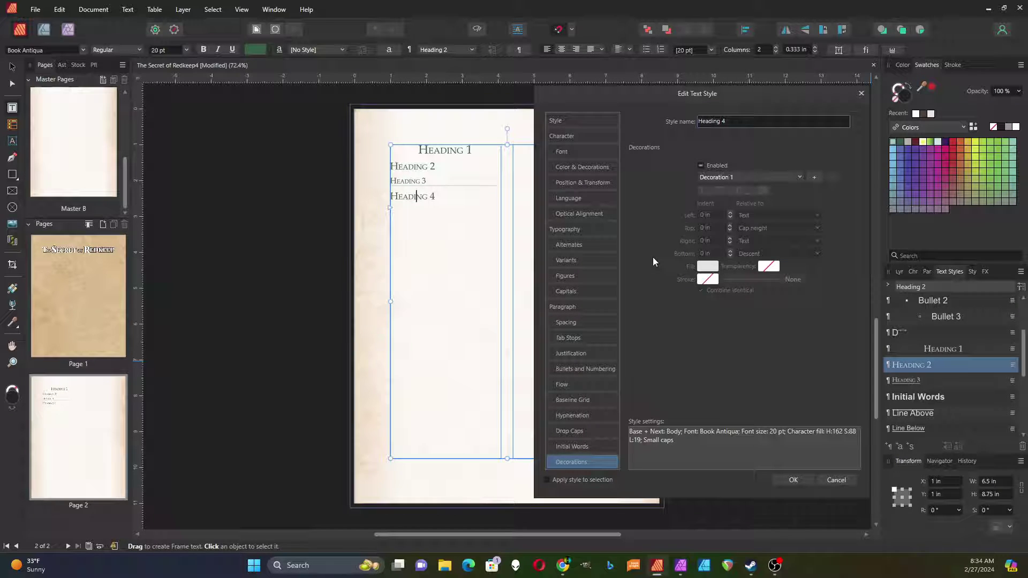
left_click(559, 153)
left_click(801, 225)
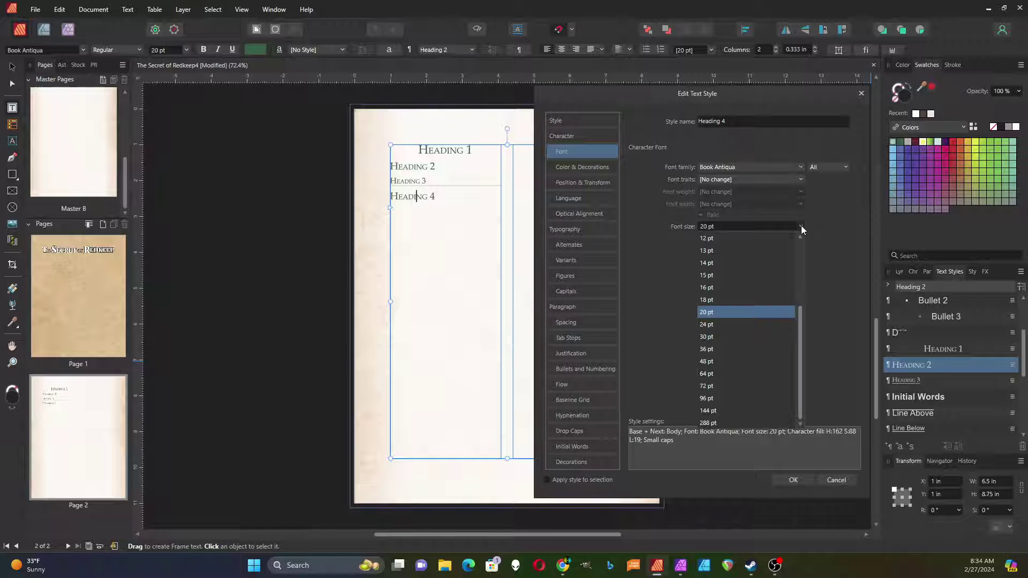
left_click(709, 265)
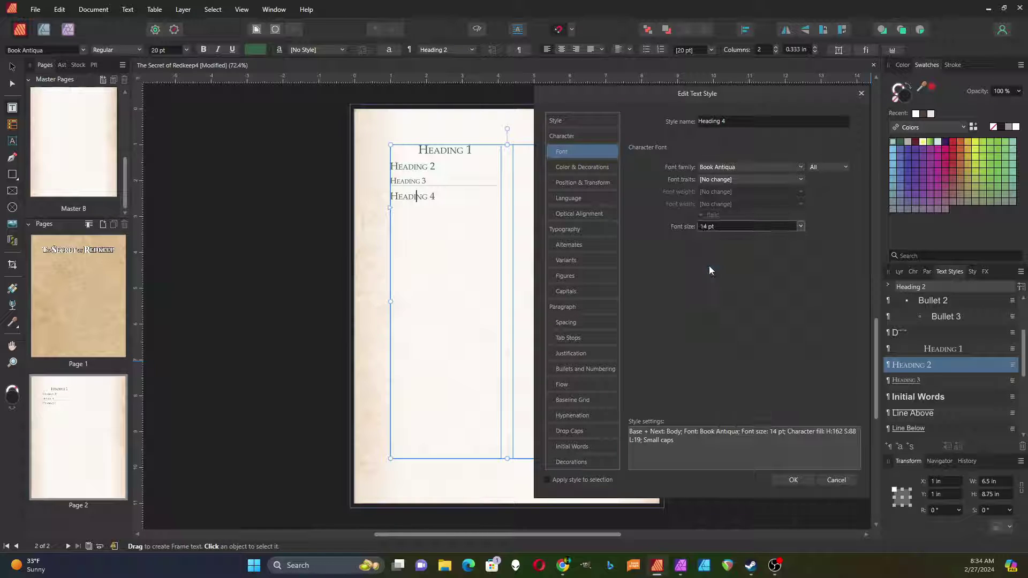
left_click(793, 480)
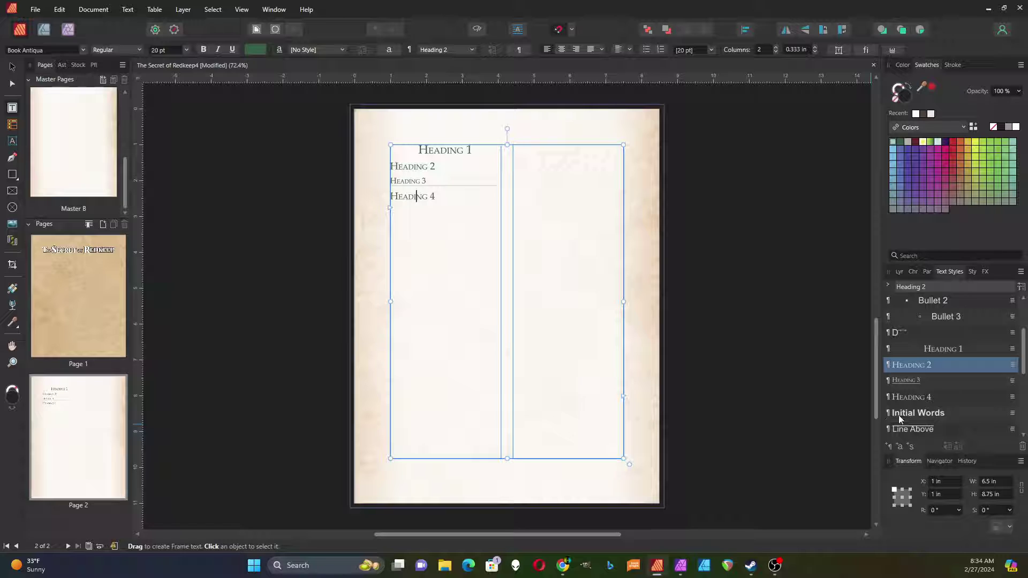
left_click(909, 396)
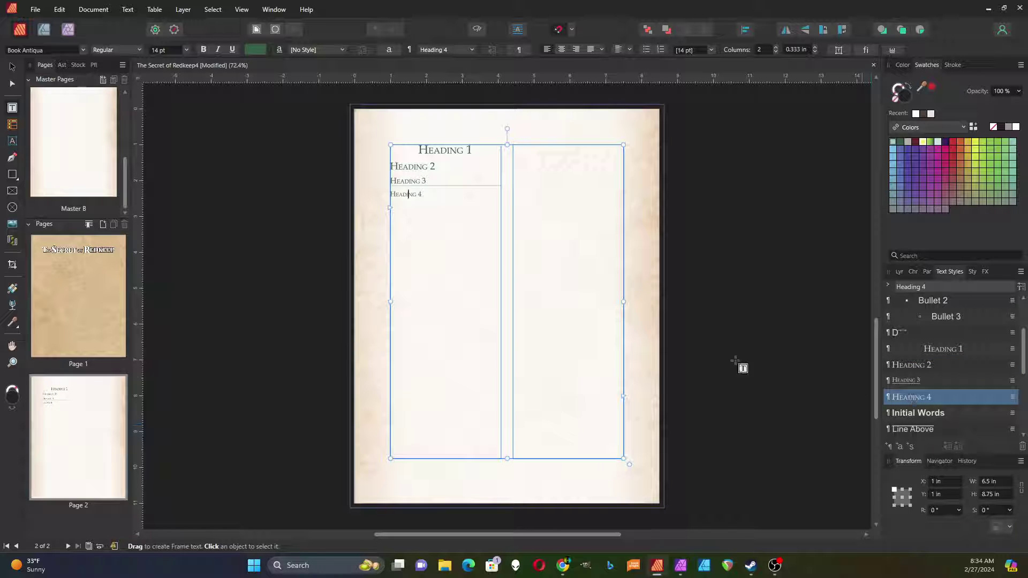
left_click(444, 234)
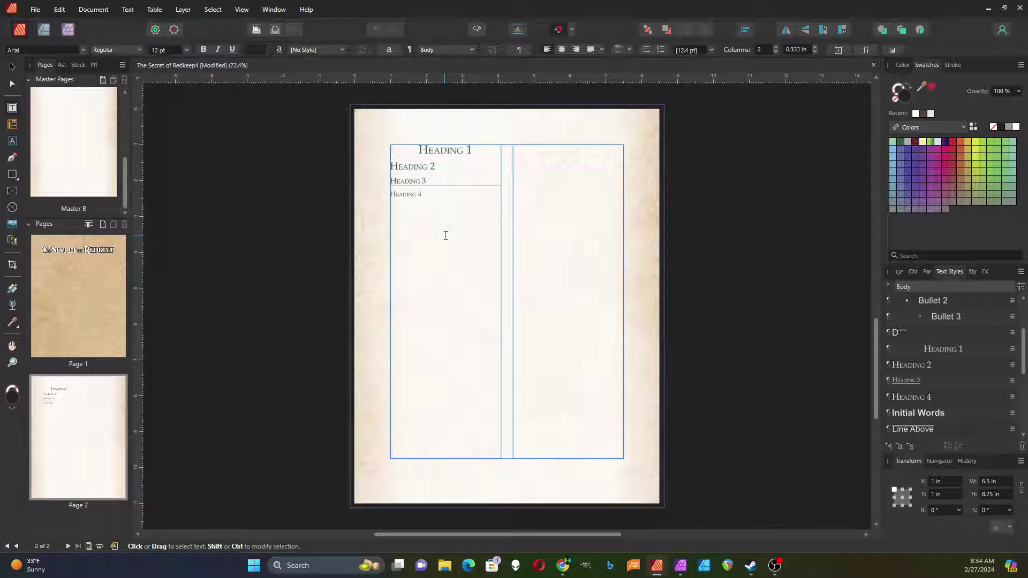
Step: Type Introduction, Background, Common NPCs, Adventure Hooks and Adventure Summary below Heading 4
type("W")
type("i")
type("troduction")
type("kground")
key("Return")
type("Common")
type(" N")
type("PS")
type("S")
type("Adv")
type("enture Hooks")
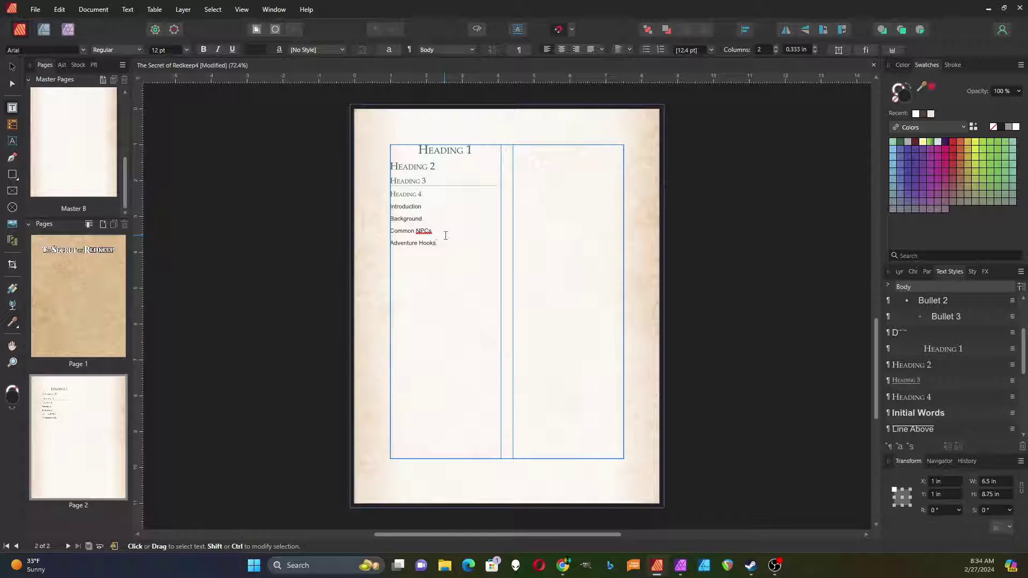
type("Adventure Summary")
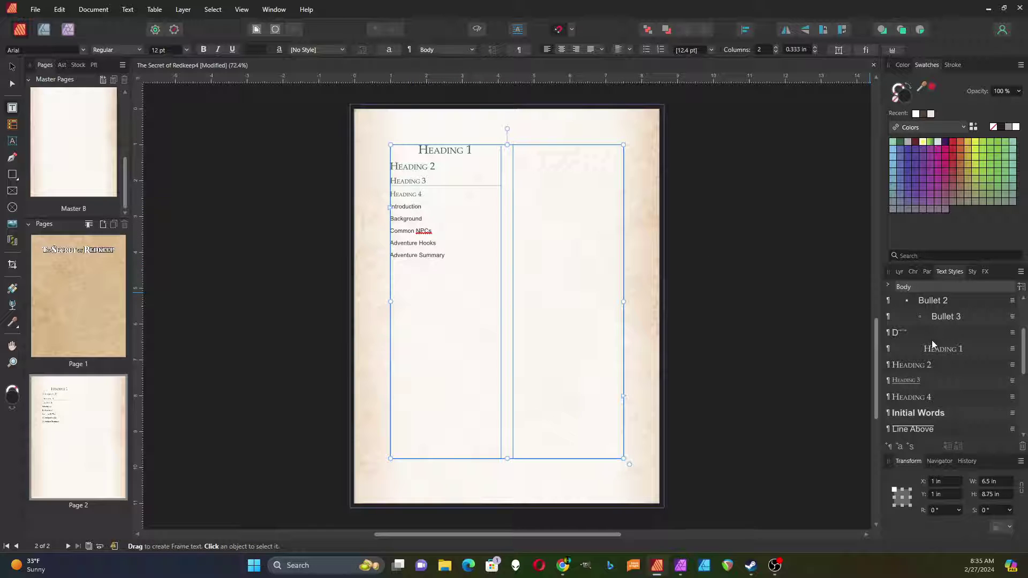
Step: Apply Heading 1 to Introduction, Heading 3 to Common NPCs, and Heading 2 to Background, Adventure Hooks and Adventure Summary
left_click(943, 346)
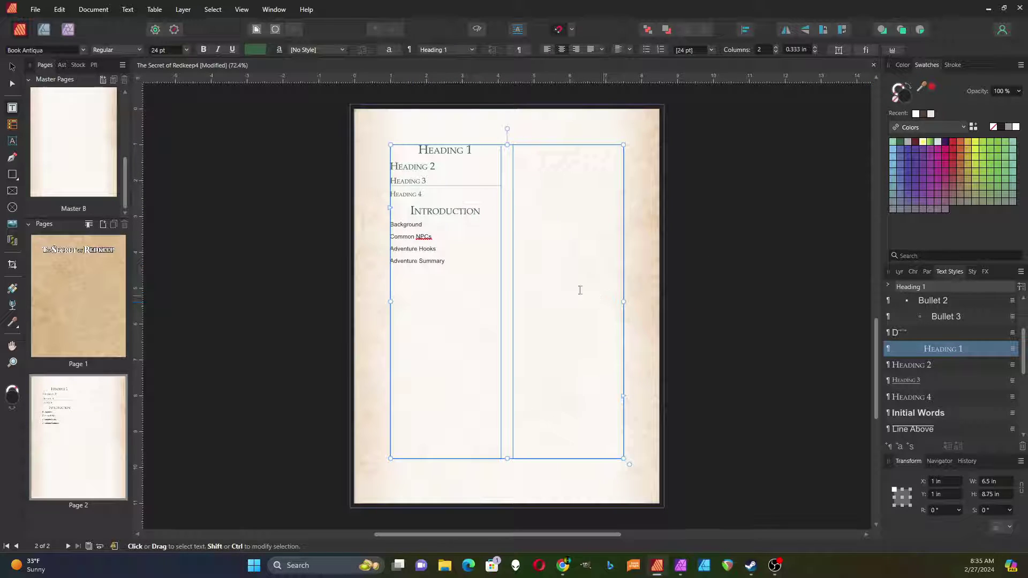
left_click(405, 225)
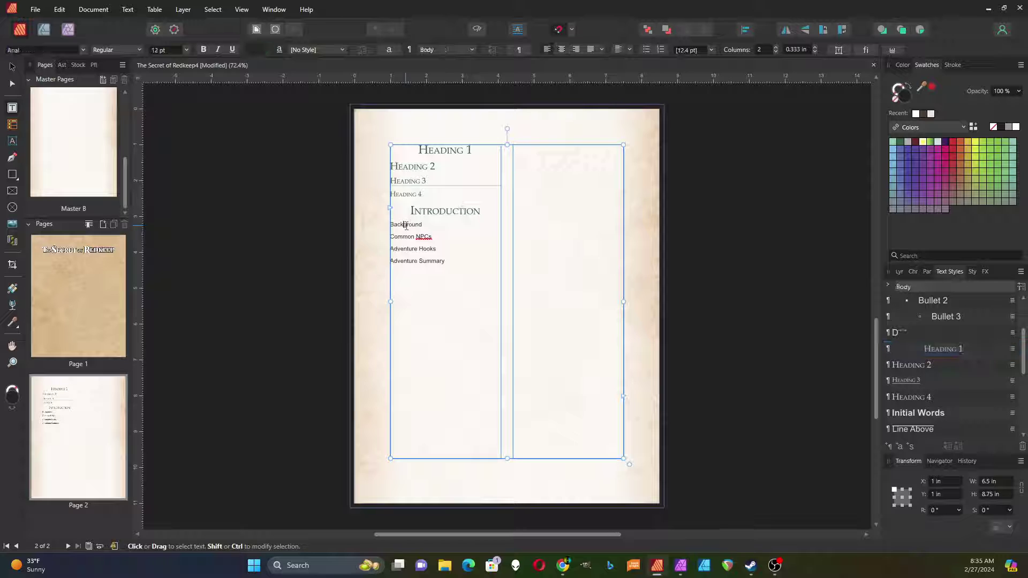
left_click(903, 366)
key("Down")
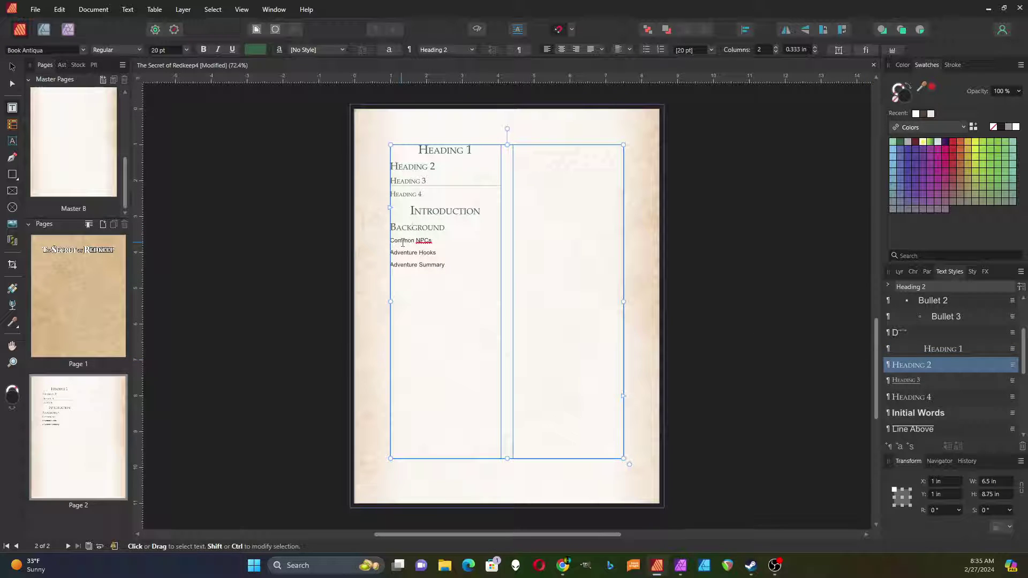
left_click(900, 381)
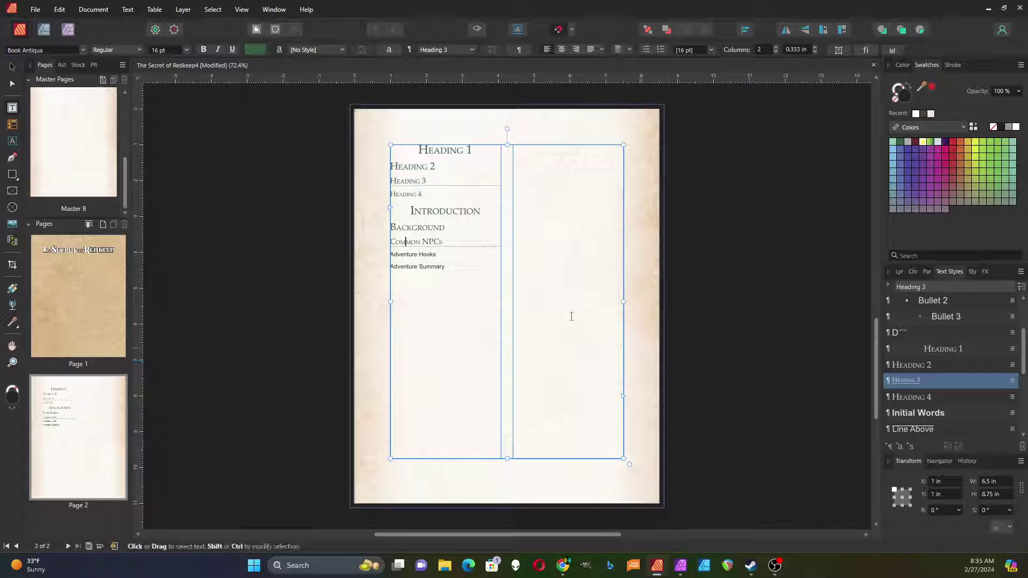
left_click(420, 255)
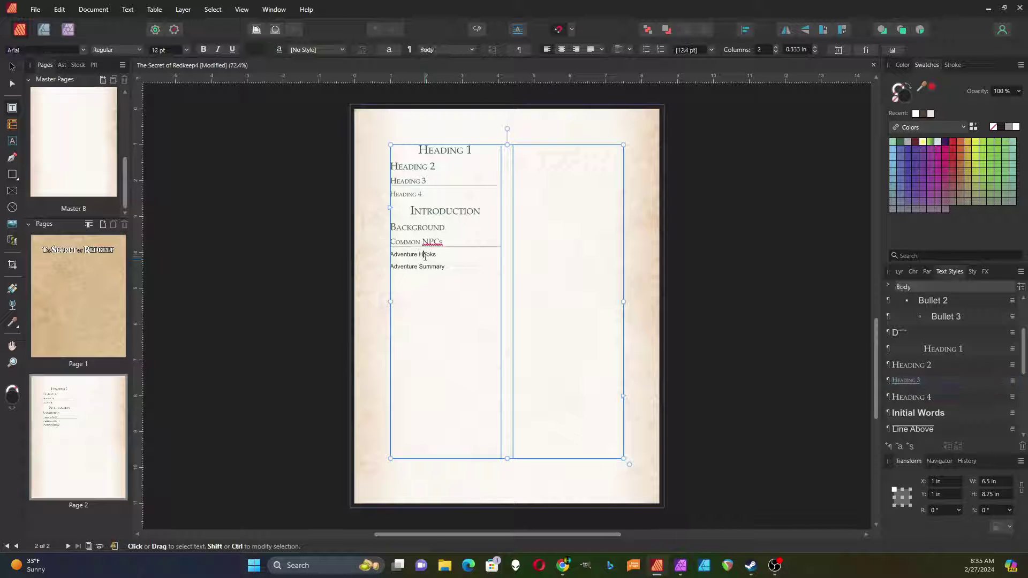
left_click(916, 364)
left_click(437, 275)
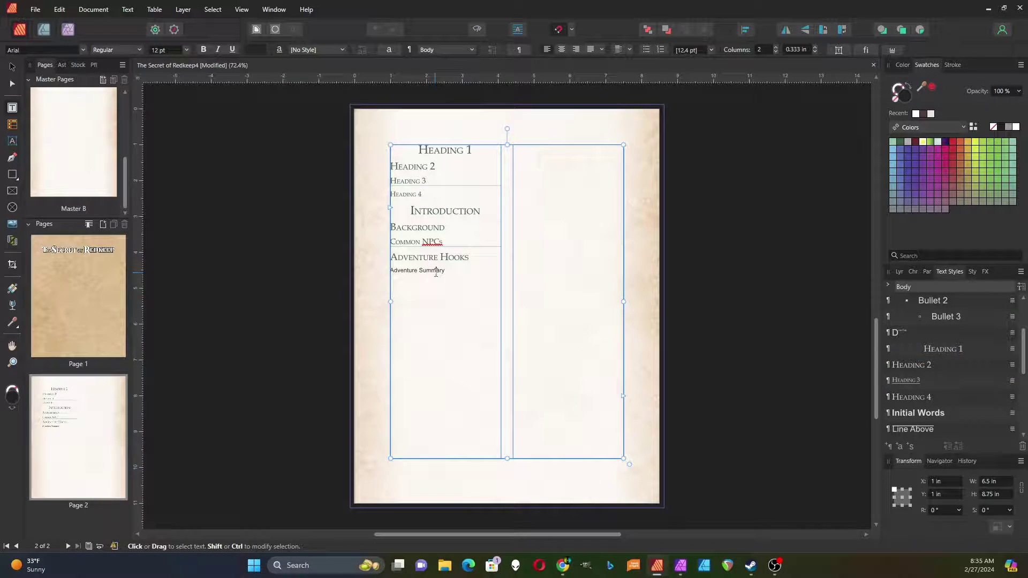
left_click(905, 364)
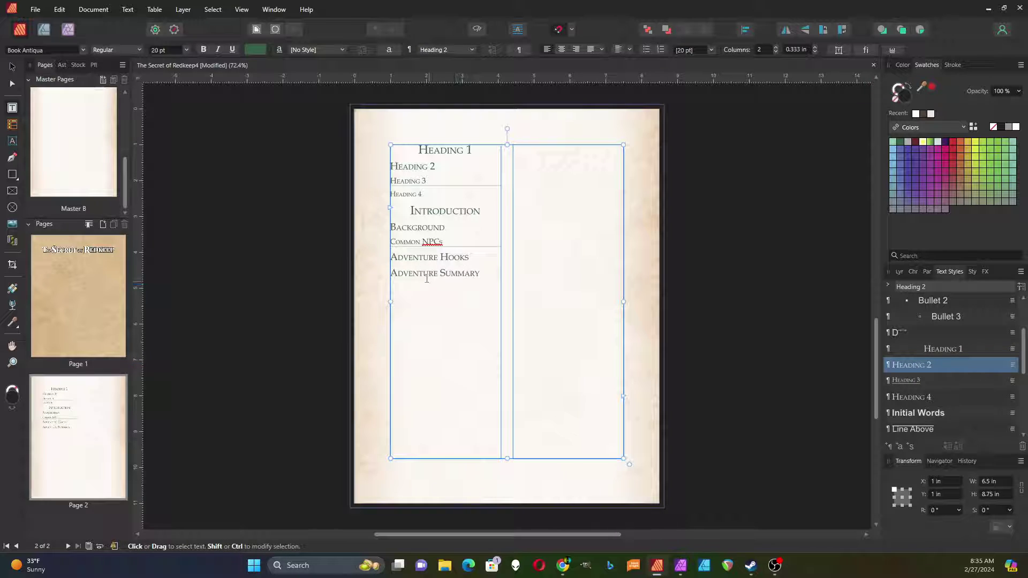